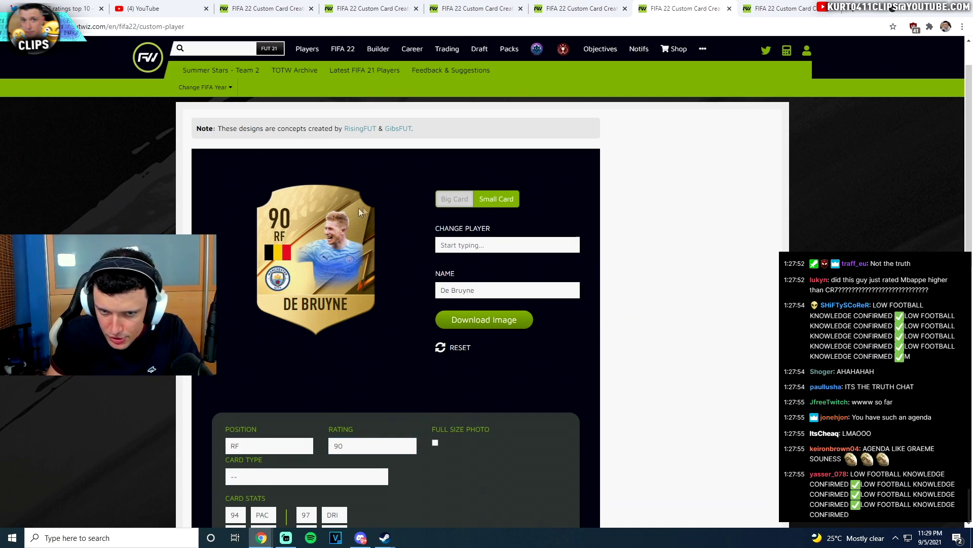
Review the player cards already made in the open custom card tabs, through to De Bruyne's
left_click(255, 8)
left_click(336, 8)
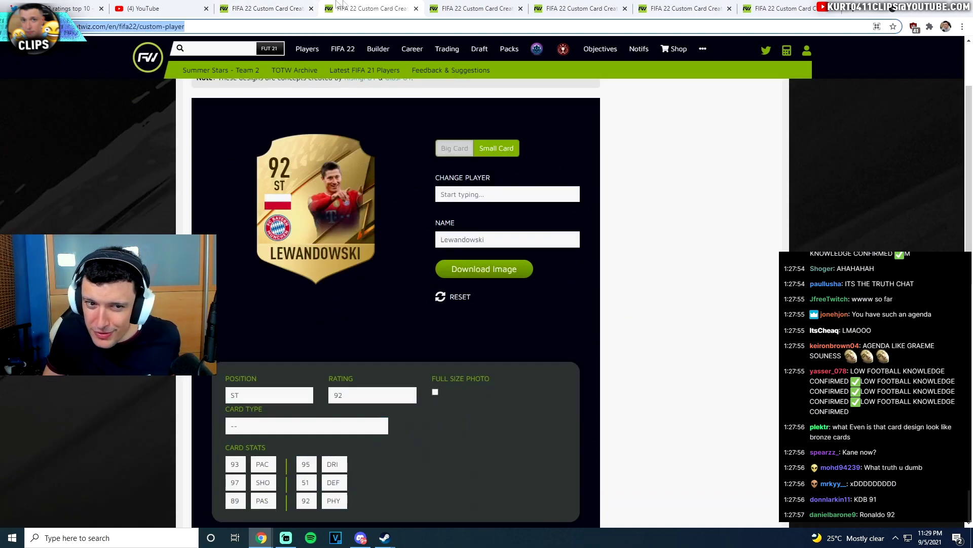
left_click(466, 8)
left_click(575, 8)
left_click(679, 8)
mouse_move(414, 59)
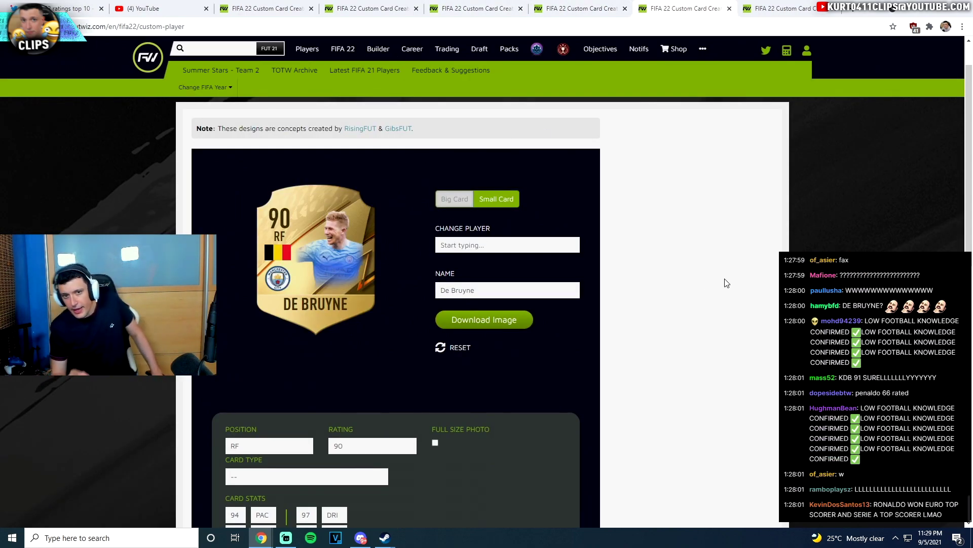
left_click(263, 8)
left_click(710, 8)
On the unused card after De Bruyne's, use the small card format and load Oblak as the player
left_click(746, 8)
left_click(517, 250)
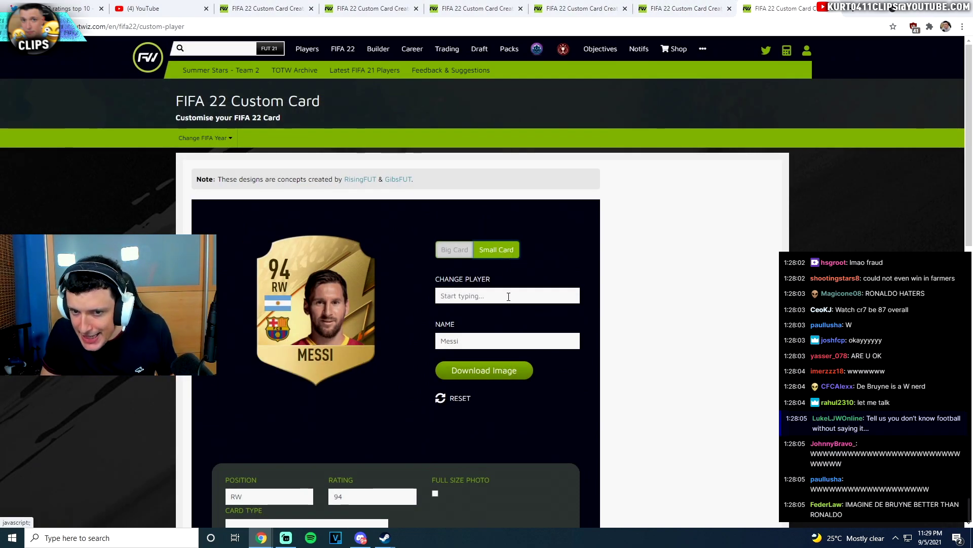
type("ak")
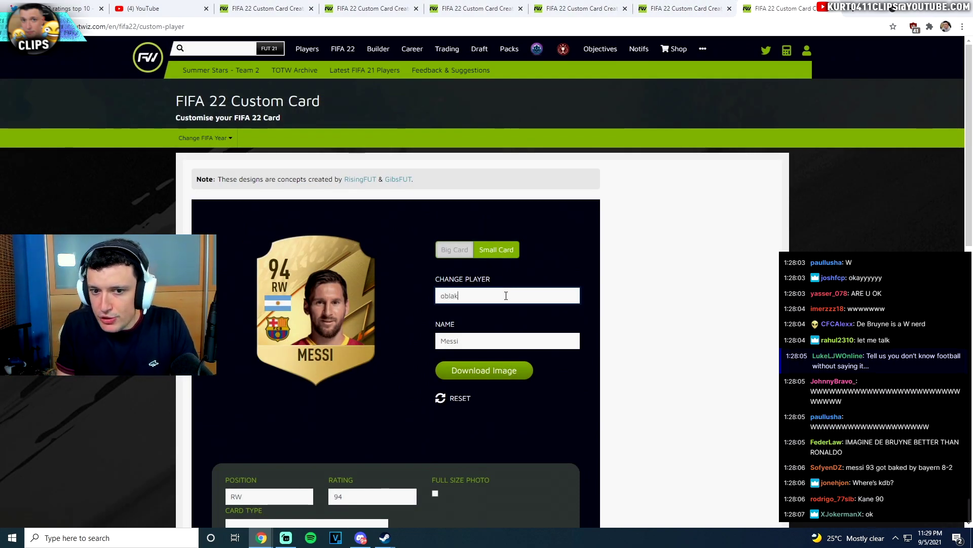
left_click(502, 322)
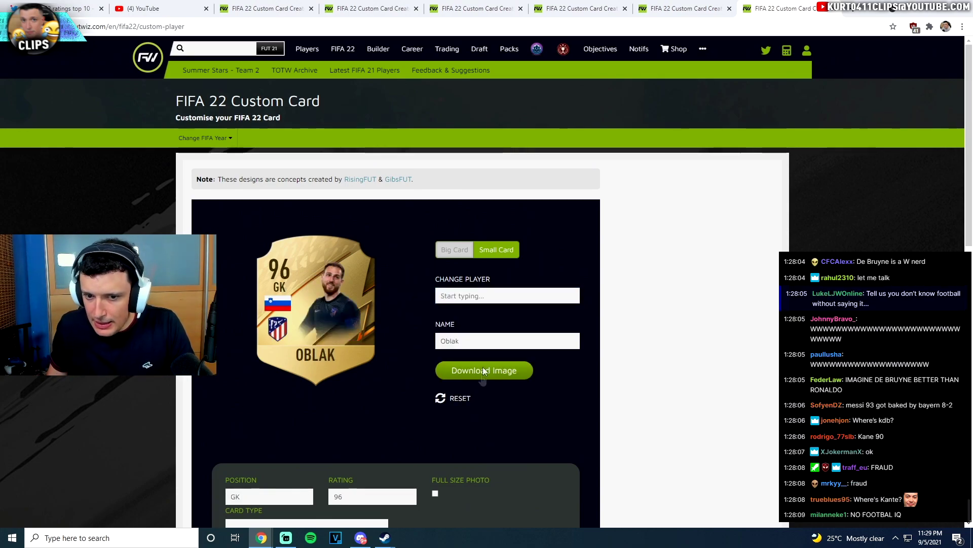
Set the Oblak card's rating to 90
scroll(483, 367, "down", 2)
double_click(378, 397)
type("90")
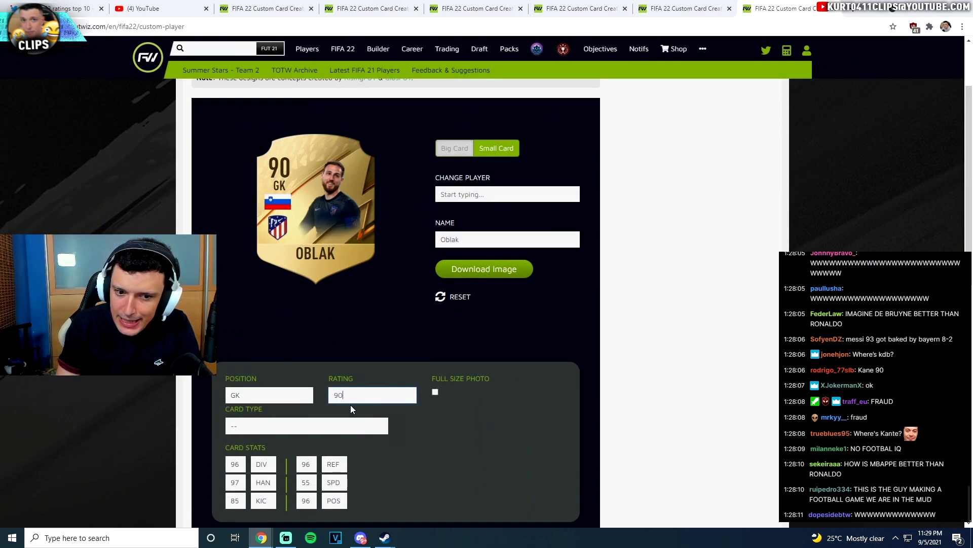
Compare all the finished cards in order, from the first one to Oblak's
left_click(266, 6)
left_click(373, 6)
left_click(484, 4)
left_click(583, 6)
left_click(682, 6)
left_click(783, 4)
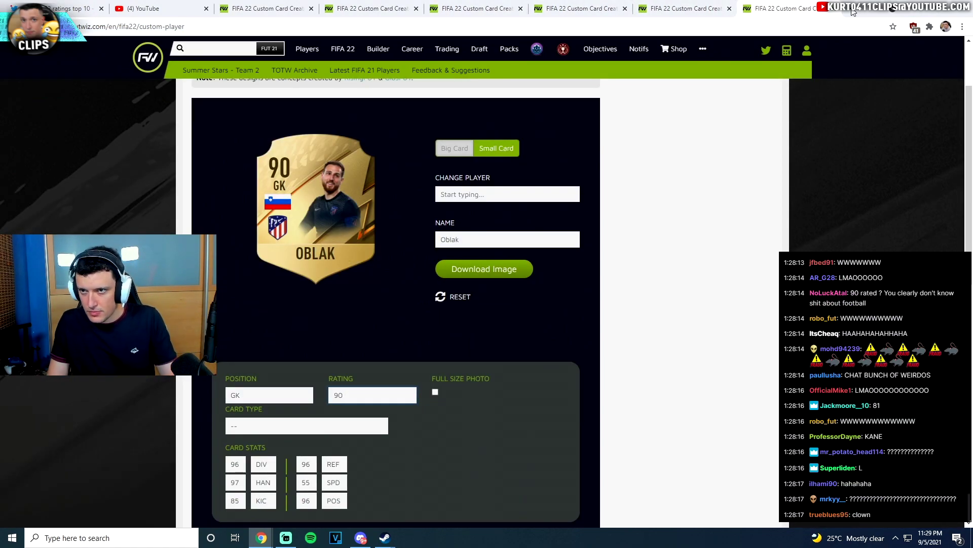
Open four more browser tabs with the FIFA 22 Custom Card page
left_click(834, 8)
key("super")
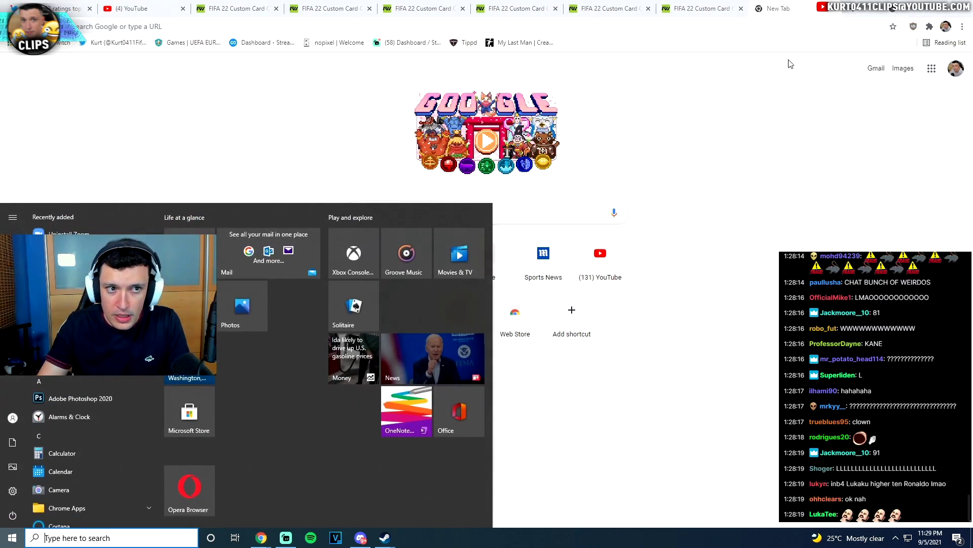
key("super")
left_click(782, 30)
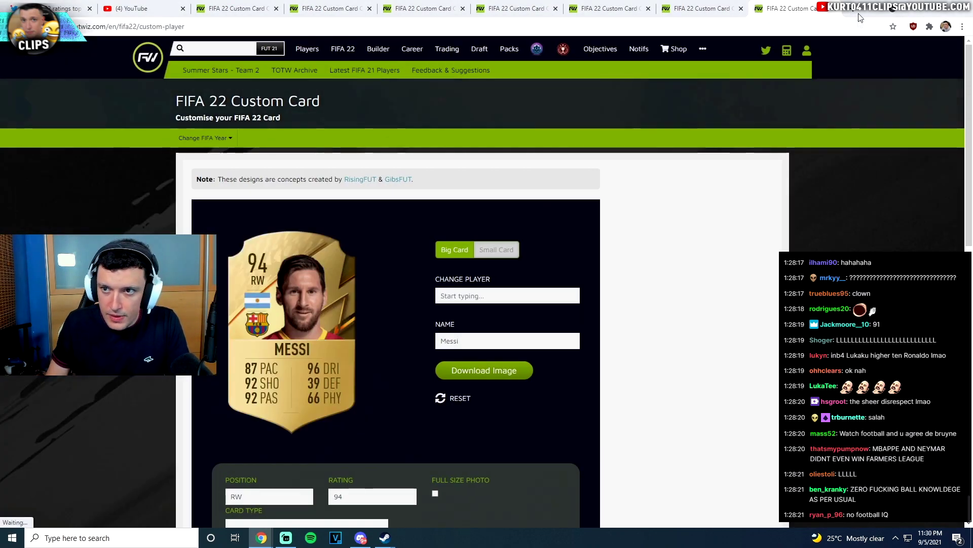
left_click(810, 9)
left_click(720, 8)
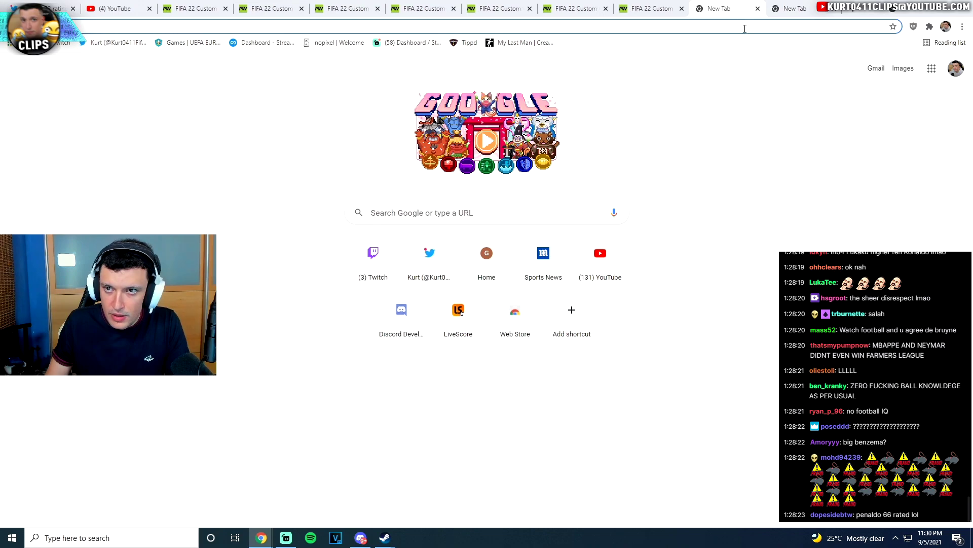
key("Return")
left_click(791, 8)
left_click(832, 26)
key("Return")
key("ctrl+t")
left_click(837, 27)
key("Return")
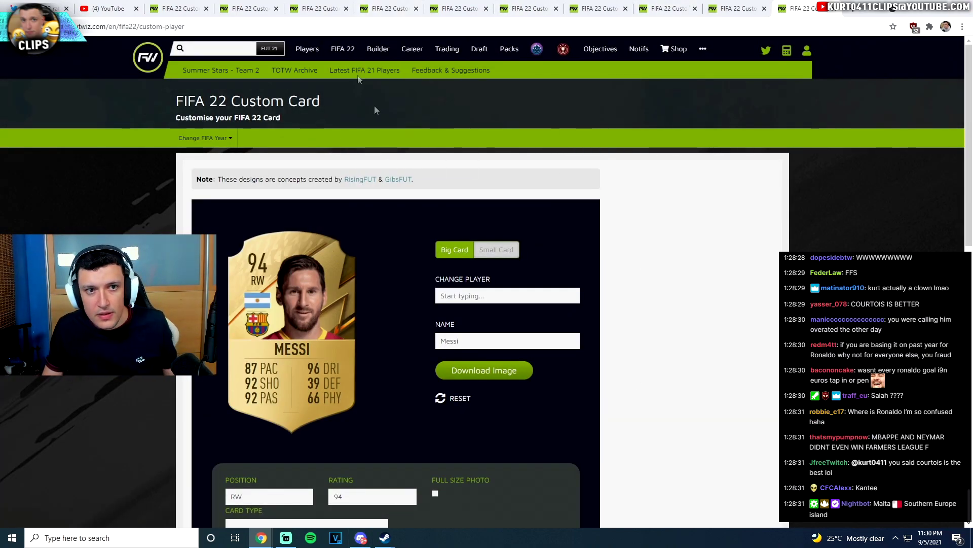
Review the ratings on the finished cards in sequence, including Neymar Jr's
left_click(294, 8)
left_click(355, 9)
left_click(395, 8)
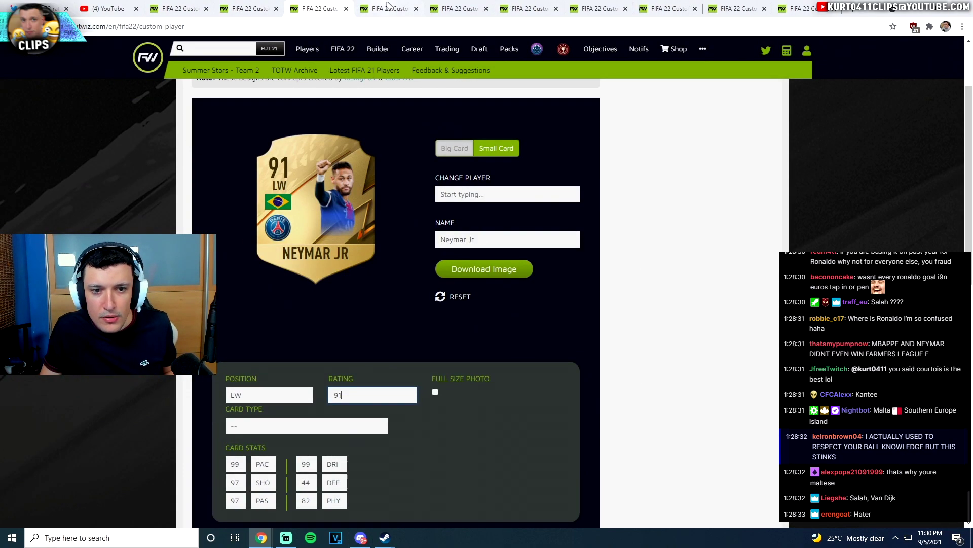
left_click(436, 8)
left_click(440, 6)
left_click(517, 6)
Open the first unused Messi template after the finished cards and switch it to the small card format
left_click(586, 5)
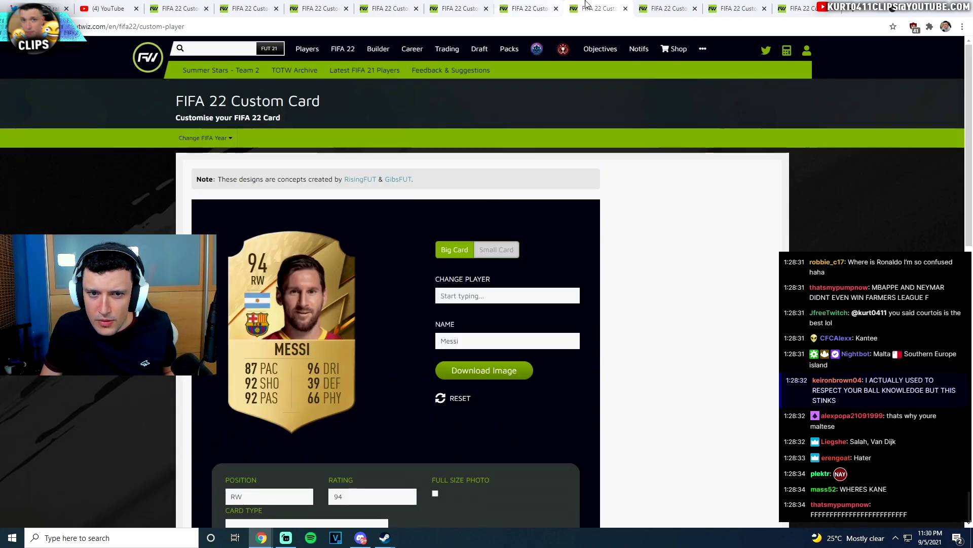
left_click(496, 249)
left_click(455, 250)
left_click(497, 249)
Change the name on the template card to "salah" and its rating to 90
triple_click(486, 341)
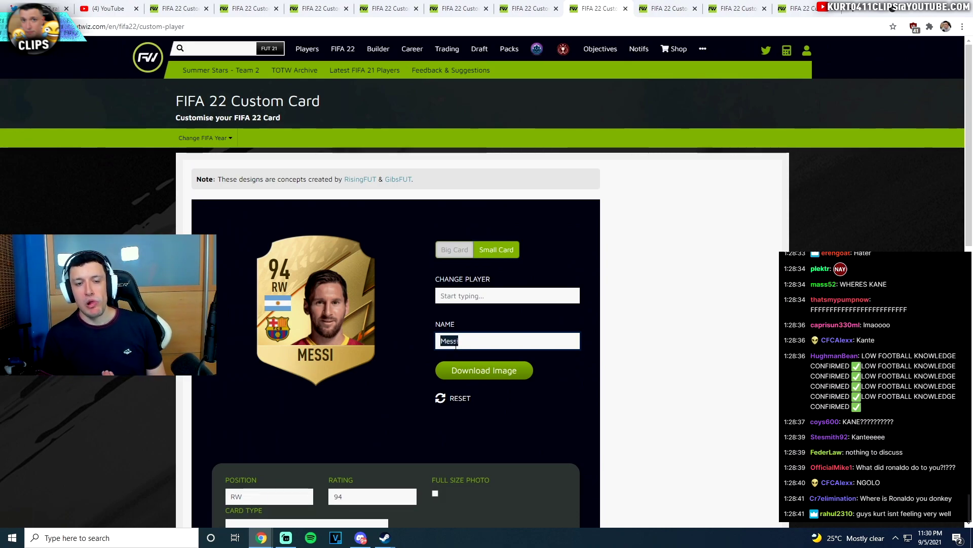
type("salah")
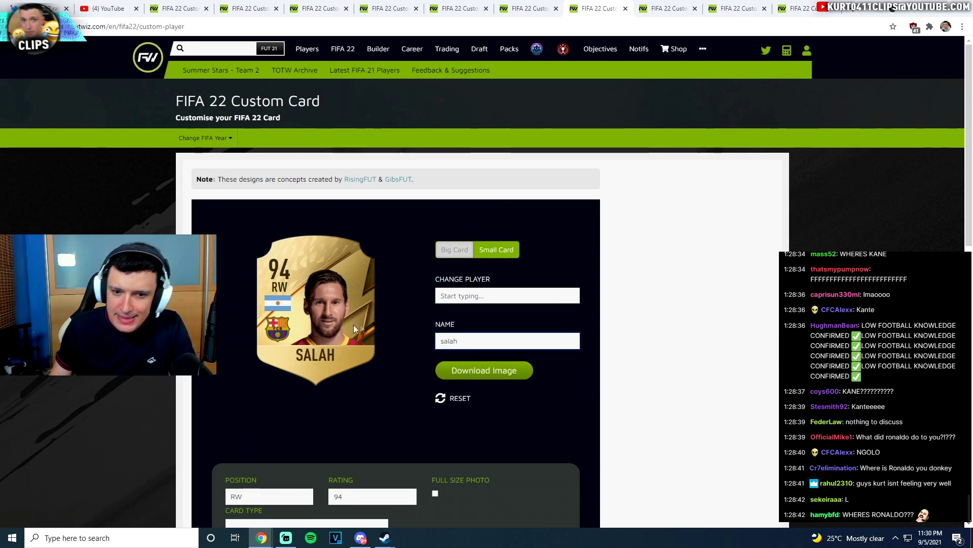
scroll(390, 391, "down", 2)
double_click(356, 399)
type("90")
scroll(419, 411, "down", 2)
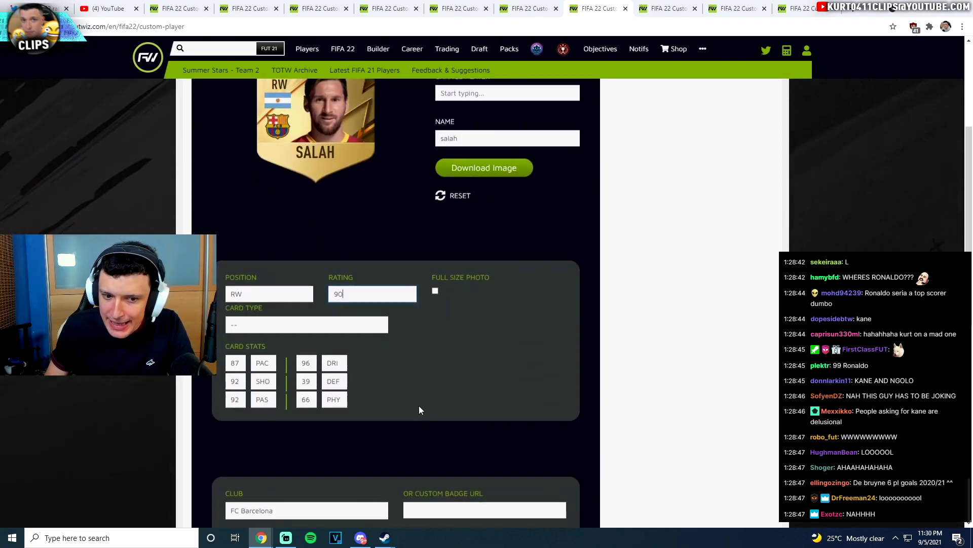
scroll(419, 415, "up", 4)
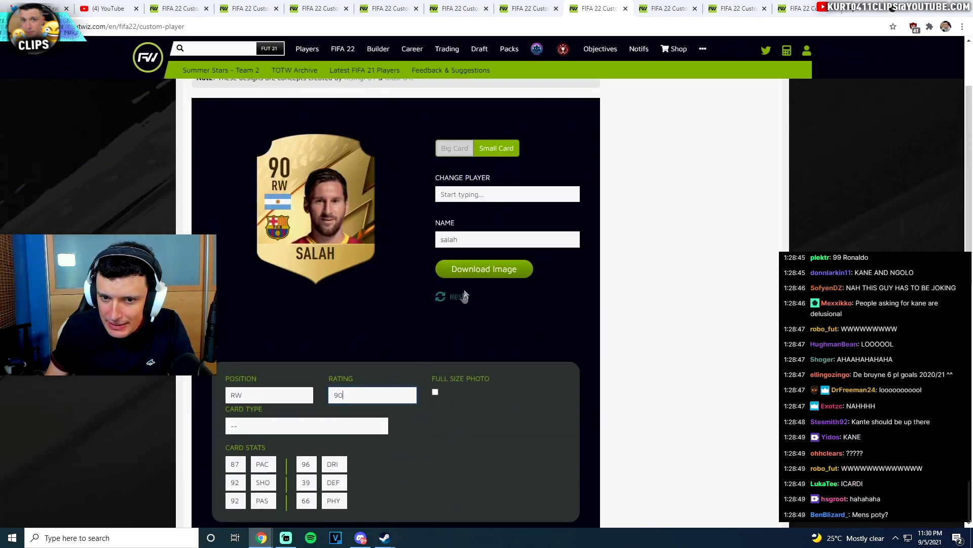
Load Mohamed Salah (RW) as the card's player and set the rating to 90
left_click(486, 193)
type("salah")
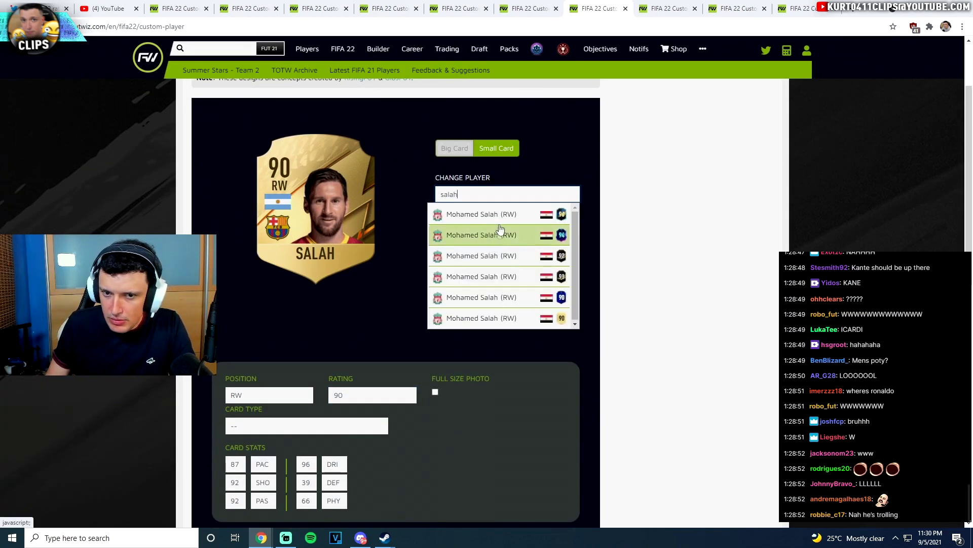
left_click(507, 233)
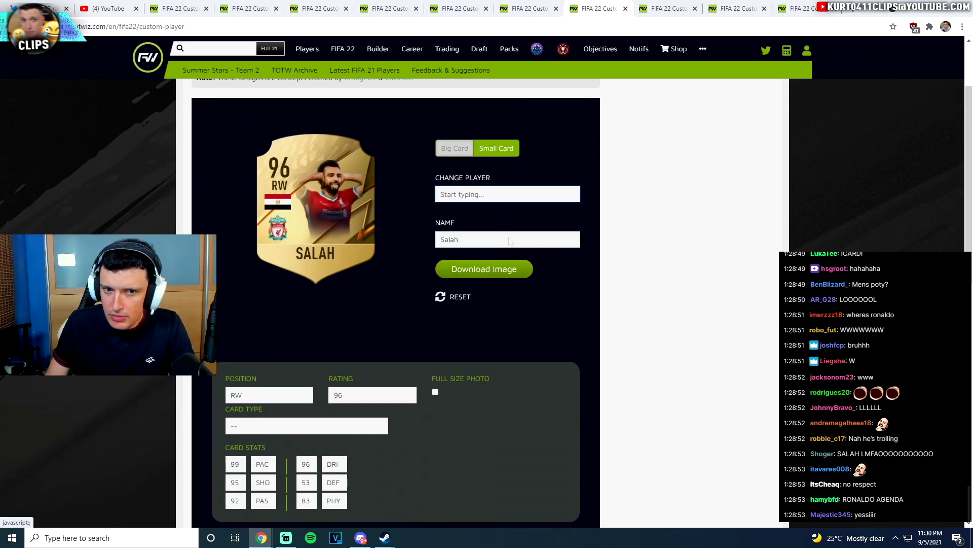
left_click(393, 396)
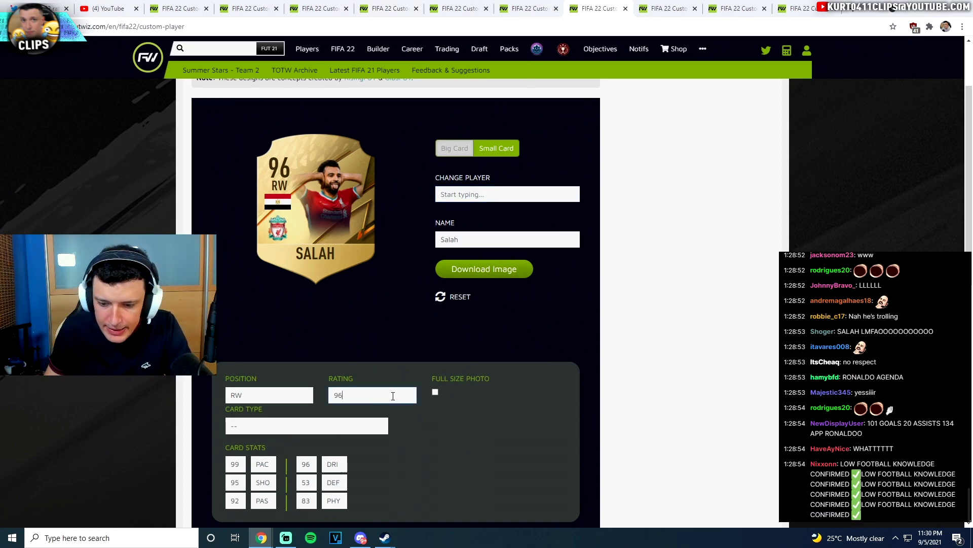
type("0")
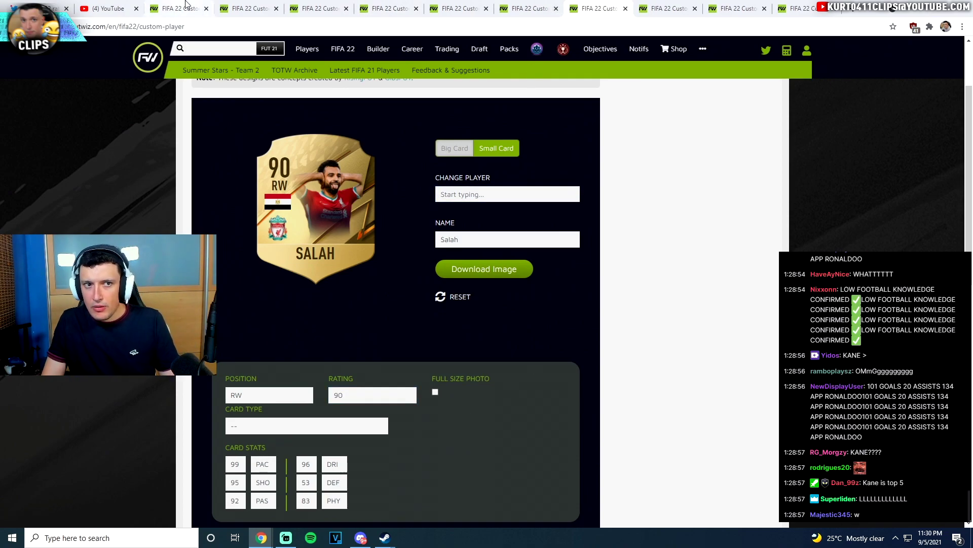
Compare the Salah card with the other finished cards, such as Mbappé's
left_click(527, 9)
left_click(456, 8)
left_click(401, 6)
left_click(459, 7)
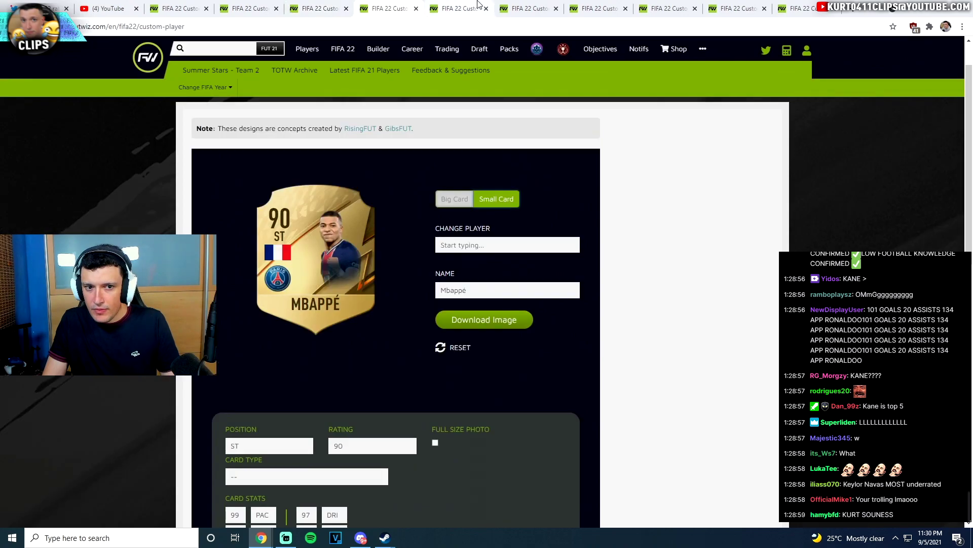
left_click(528, 7)
left_click(586, 4)
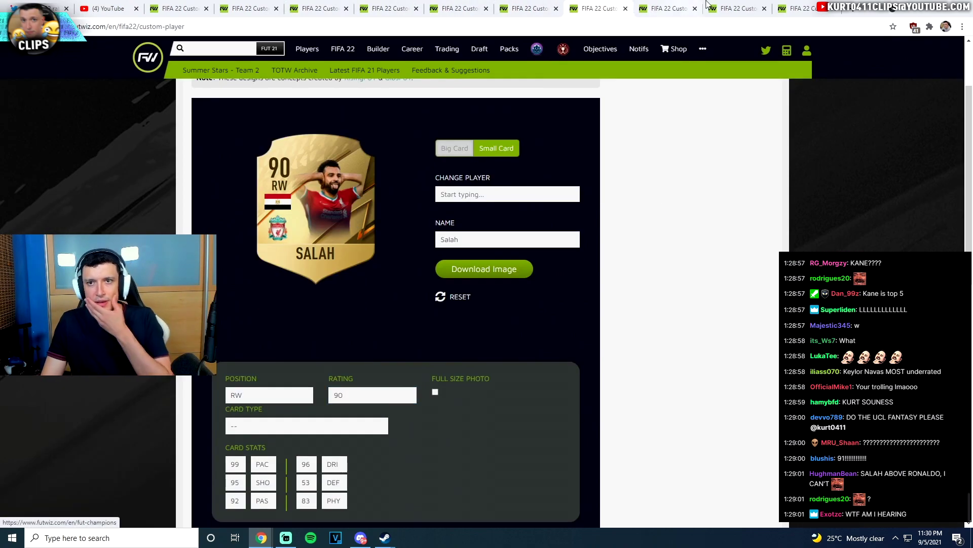
Open the unused Messi template that follows Salah's card, keeping it after Salah's in the tab order
left_click(680, 5)
left_click_drag(662, 4, 615, 4)
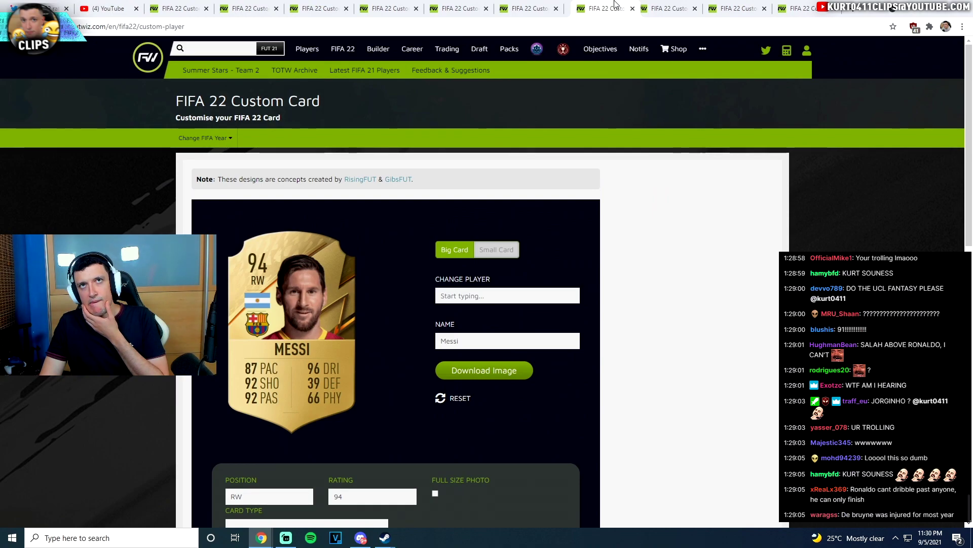
left_click_drag(615, 2, 643, 19)
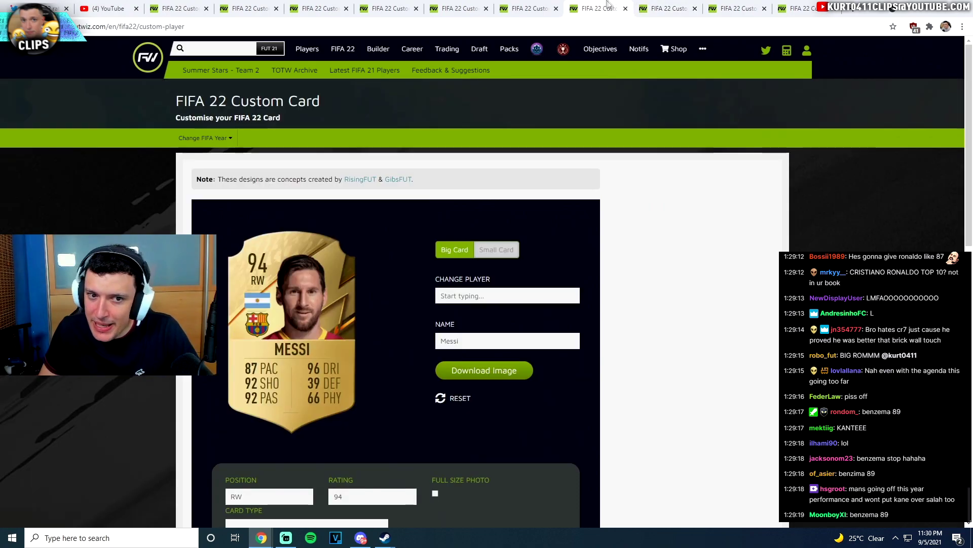
left_click(656, 6)
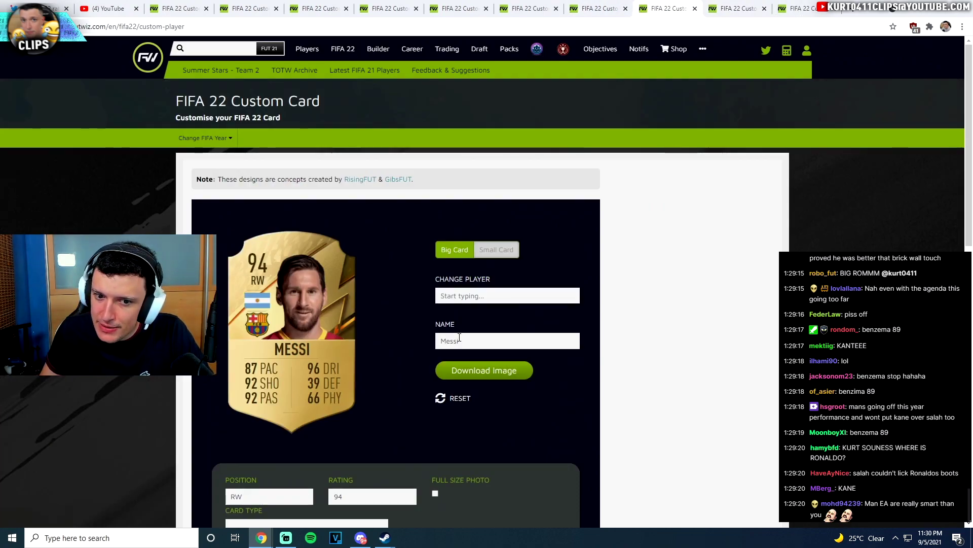
Change the name on the template card to "benzema"
type("bensema")
key("BackSpace")
key("BackSpace")
key("BackSpace")
key("BackSpace")
type("zema")
Load Benzema as the card's player and set the rating to 90
left_click(491, 297)
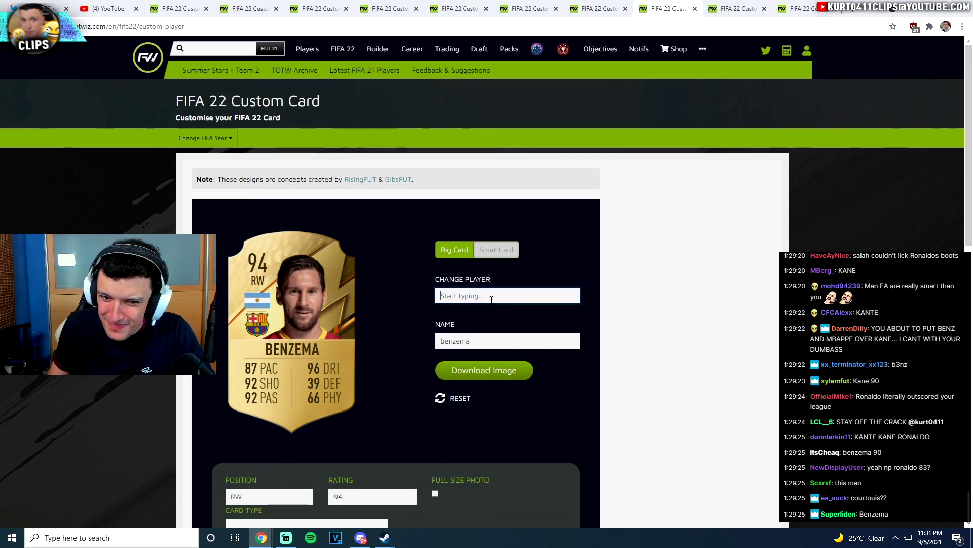
type("benzema")
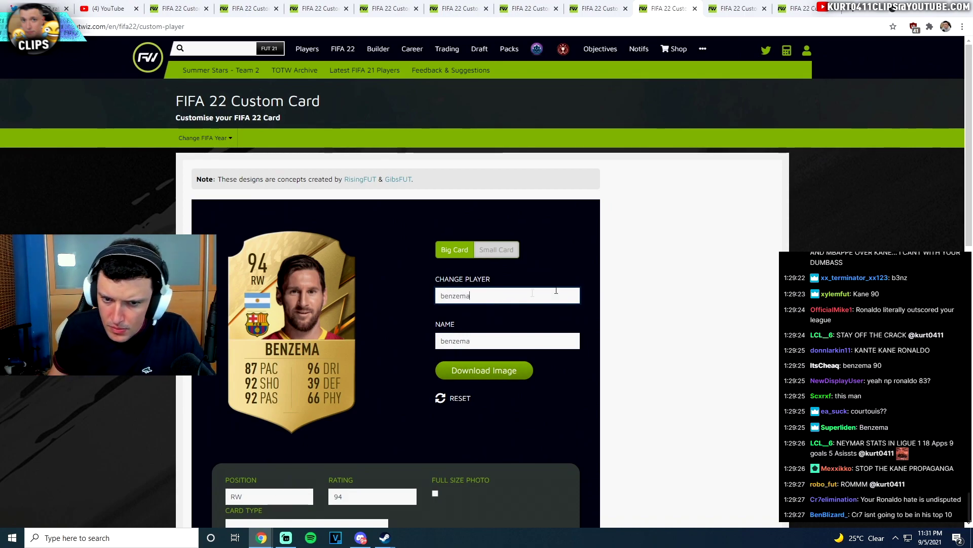
left_click(522, 318)
scroll(389, 376, "down", 3)
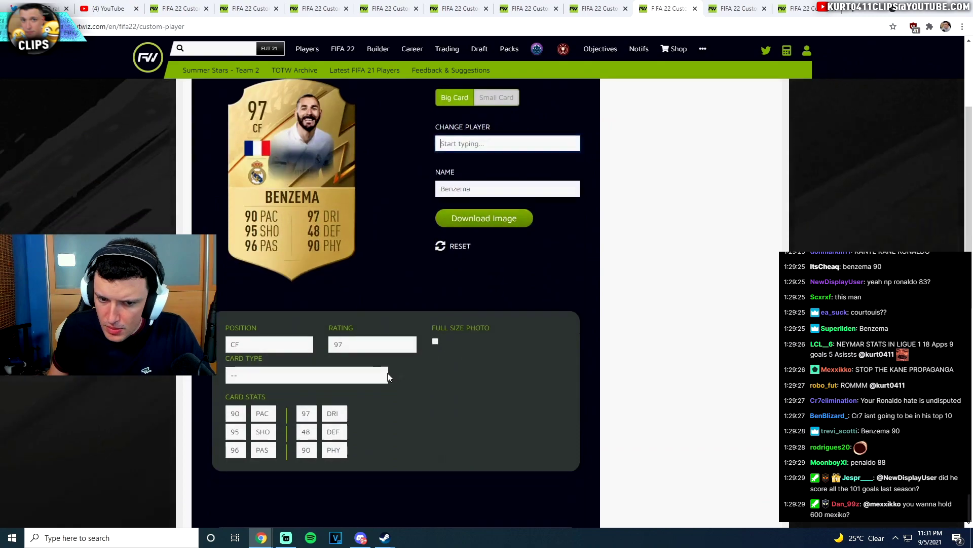
type("90")
Compare Benzema's card with its neighbours and move its browser tab ahead of Salah's
left_click(597, 6)
left_click(659, 7)
left_click(599, 7)
left_click(521, 5)
left_click(592, 8)
left_click(659, 8)
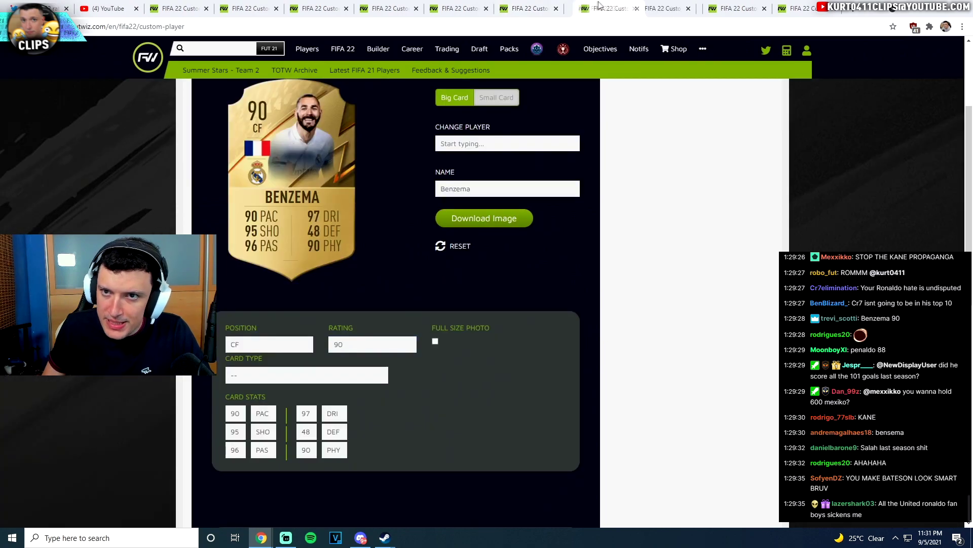
Switch the Benzema card to the small card format
scroll(373, 336, "up", 2)
scroll(363, 372, "down", 1)
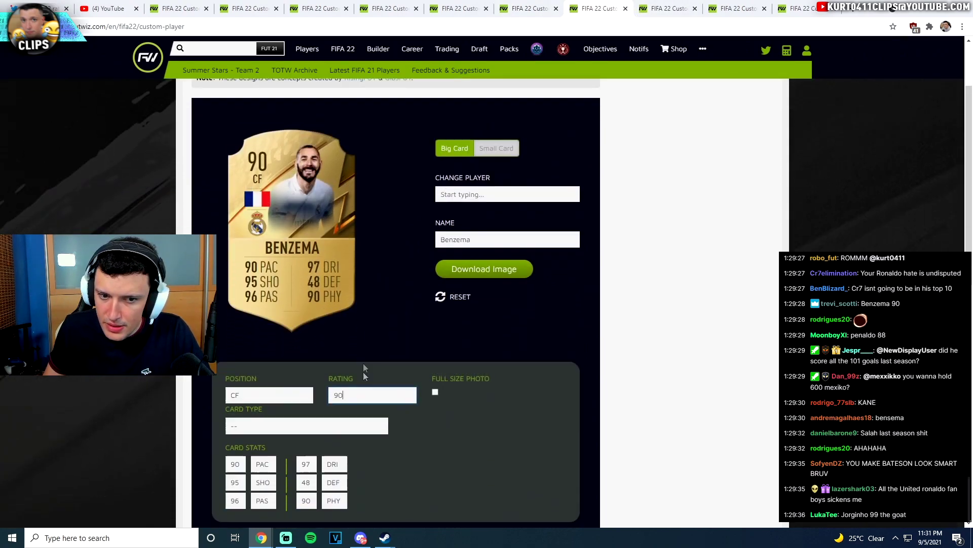
left_click(496, 149)
Review the finished cards around Benzema's, including De Bruyne's, and find the next unused template
left_click(670, 8)
left_click(737, 5)
left_click(530, 8)
left_click(610, 5)
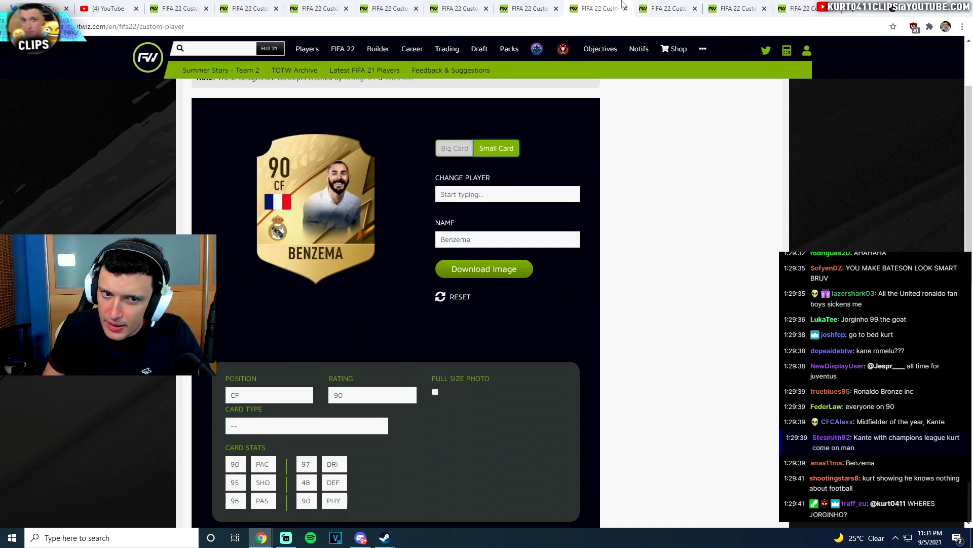
left_click(669, 8)
left_click(503, 5)
left_click(459, 8)
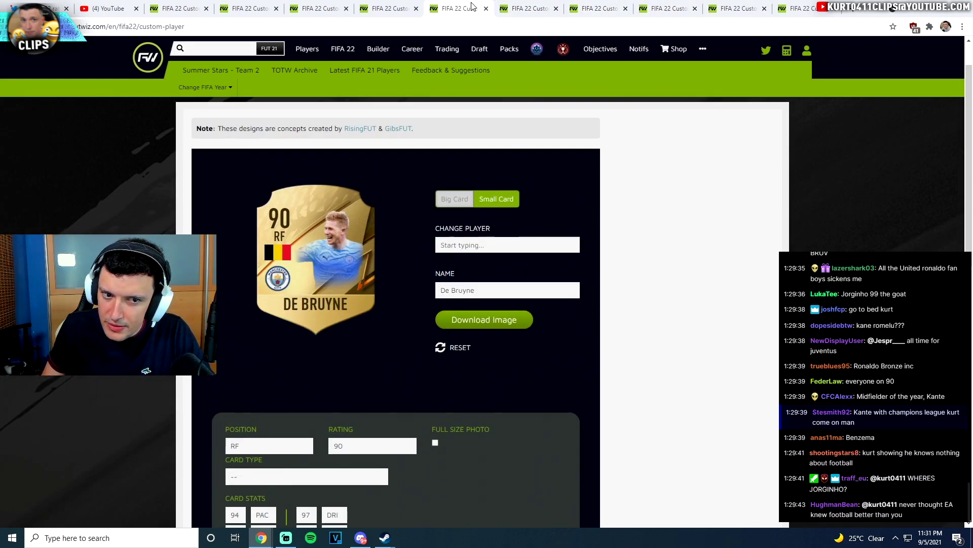
left_click(669, 7)
left_click(738, 8)
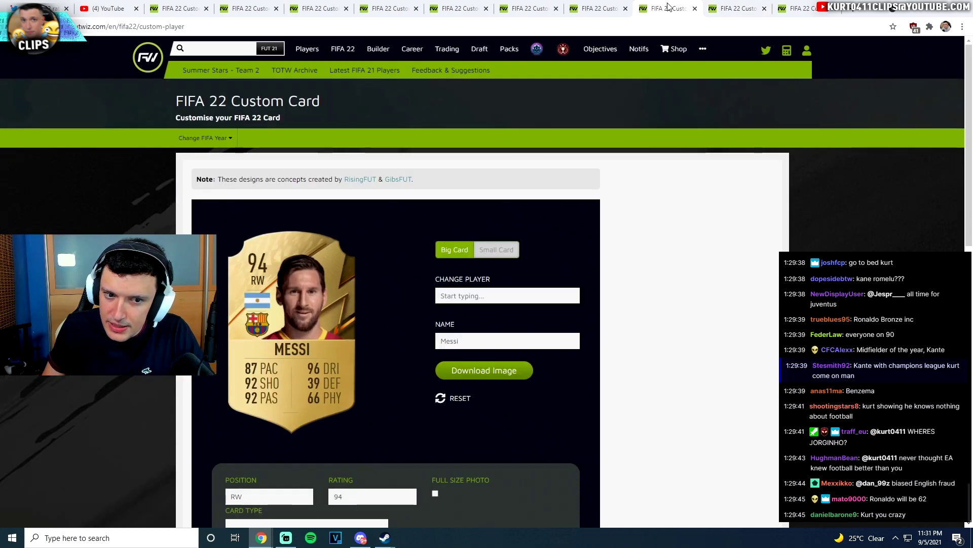
left_click(669, 8)
left_click(738, 8)
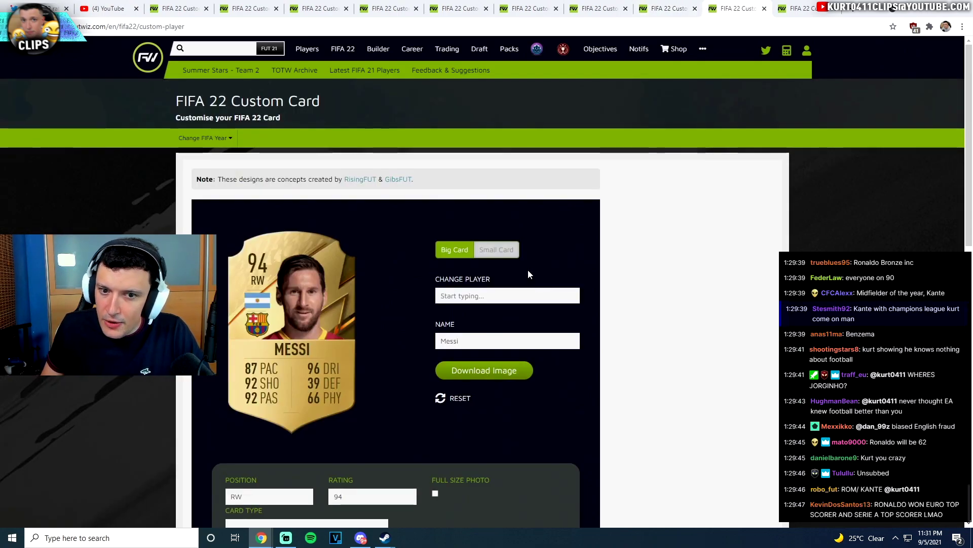
Switch the unused template to the small card format and load Courtois as its player
left_click(496, 249)
left_click(507, 295)
type("courtois")
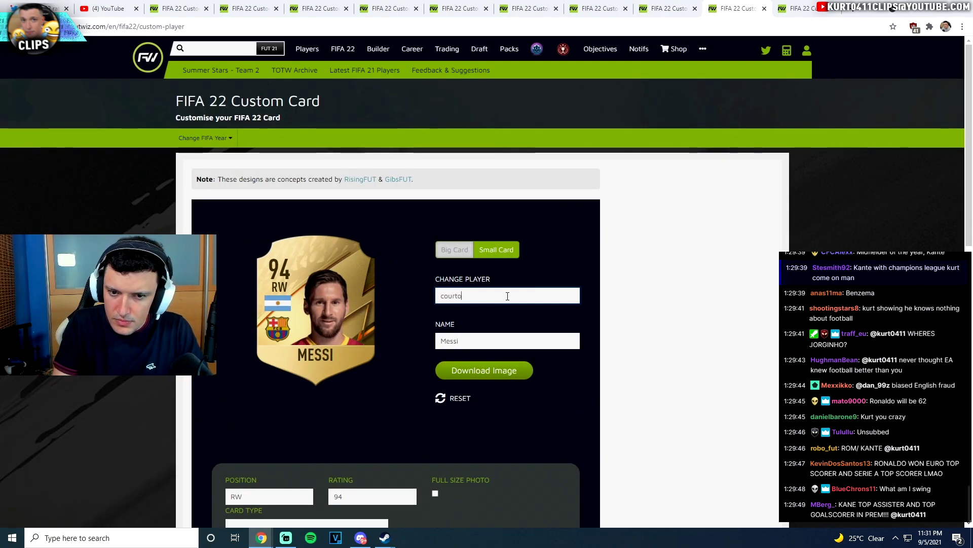
left_click(507, 323)
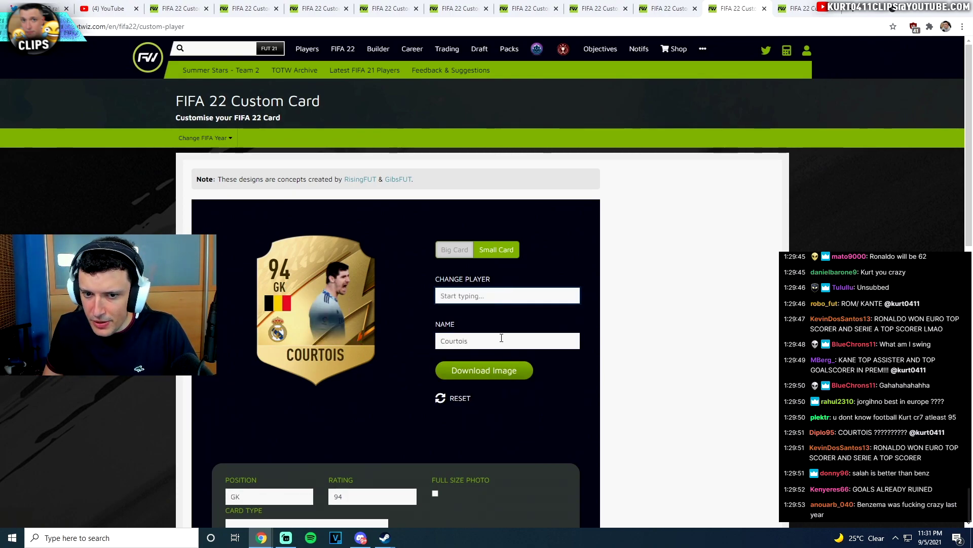
Set the Courtois card's rating to 89
left_click(495, 297)
type("9")
key("BackSpace")
double_click(369, 500)
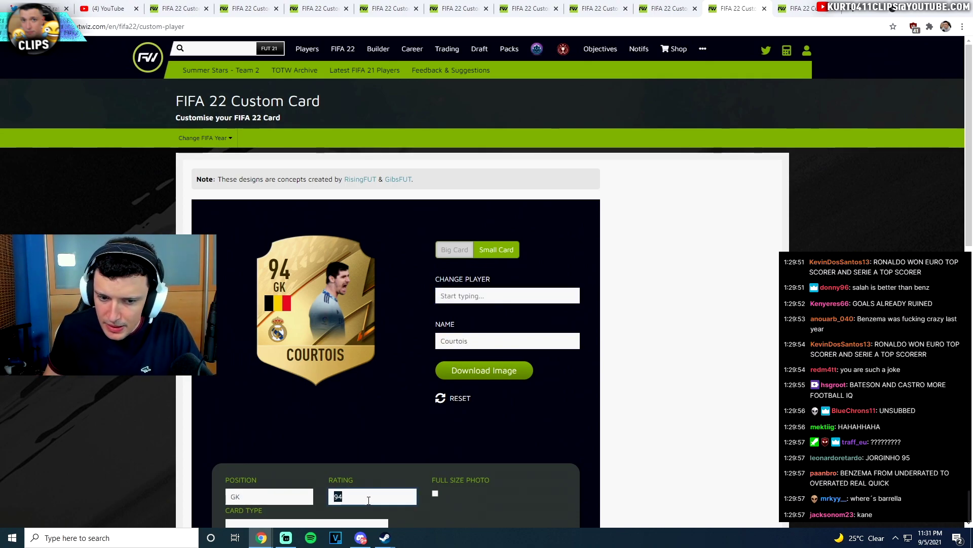
type("89")
scroll(508, 380, "down", 2)
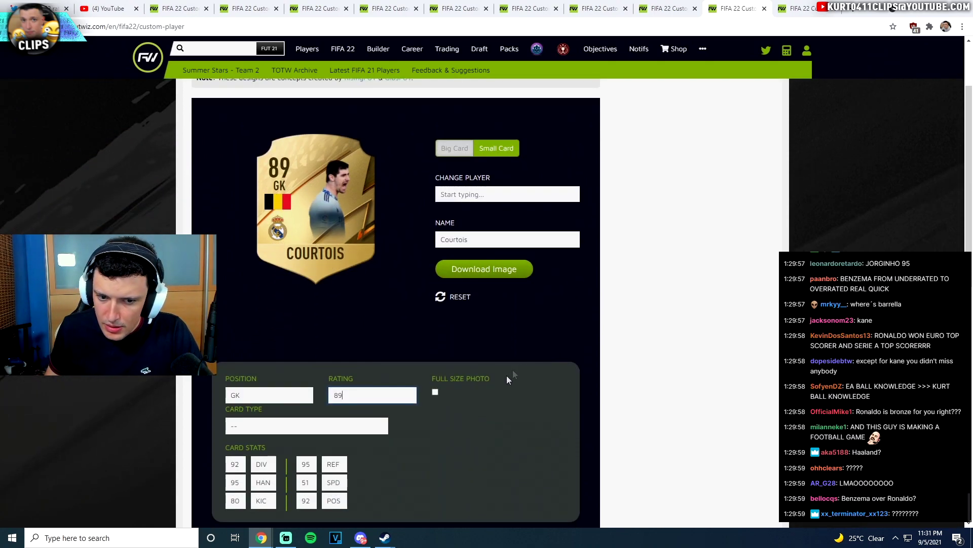
Compare Courtois's card with Salah's and the neighbouring cards
left_click(698, 4)
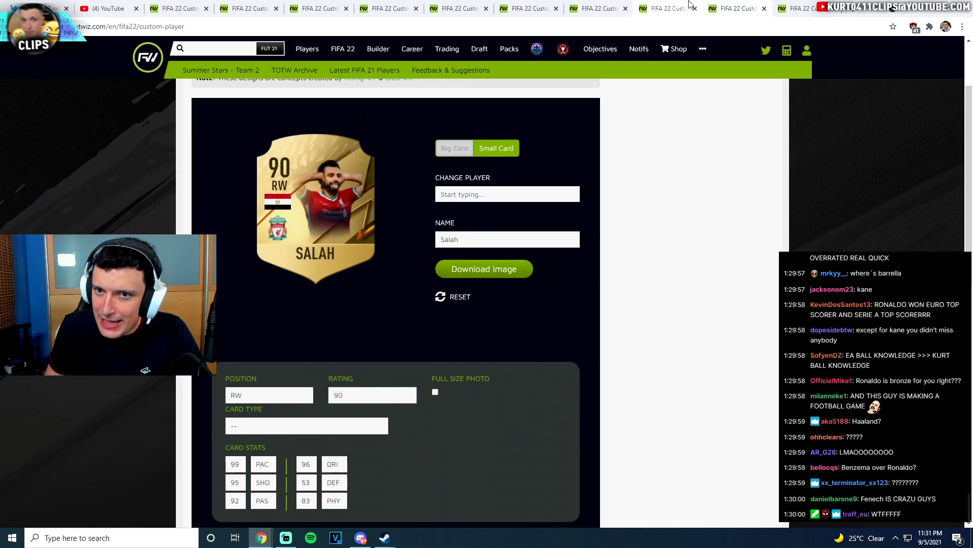
left_click(727, 5)
left_click(630, 6)
left_click(671, 4)
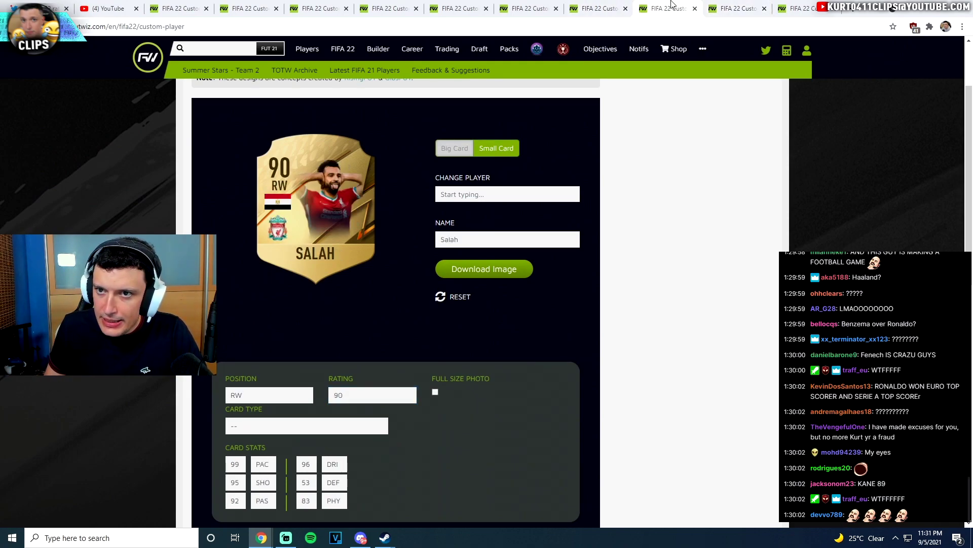
left_click(732, 5)
scroll(577, 250, "down", 3)
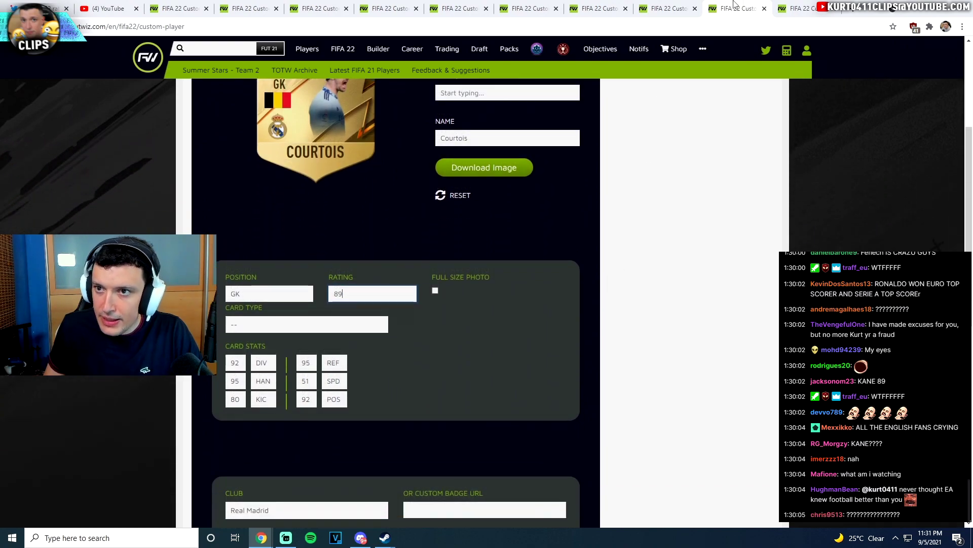
Switch the next unused template to the small card format and load van Dijk as its player
key("ctrl+Tab")
left_click(496, 249)
left_click(489, 294)
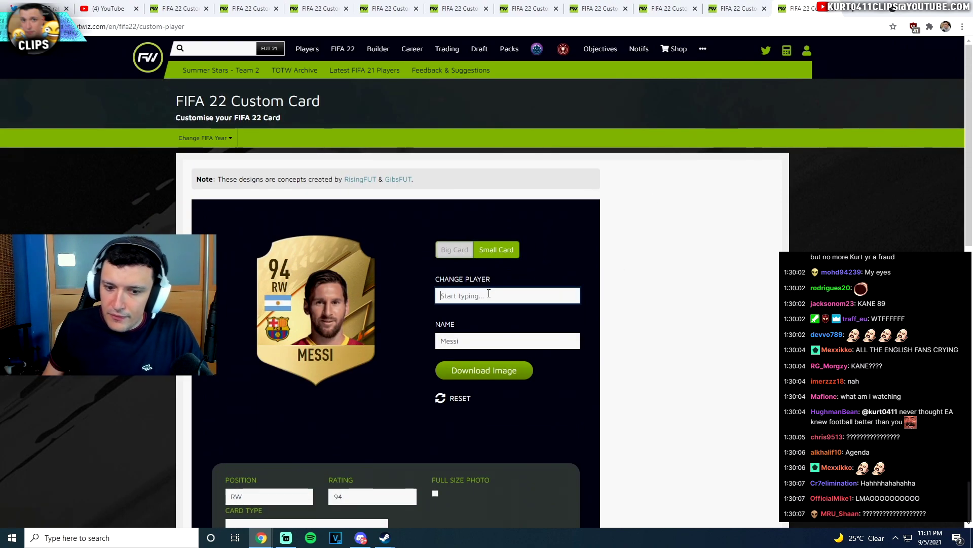
type("van ijk")
key("BackSpace")
key("BackSpace")
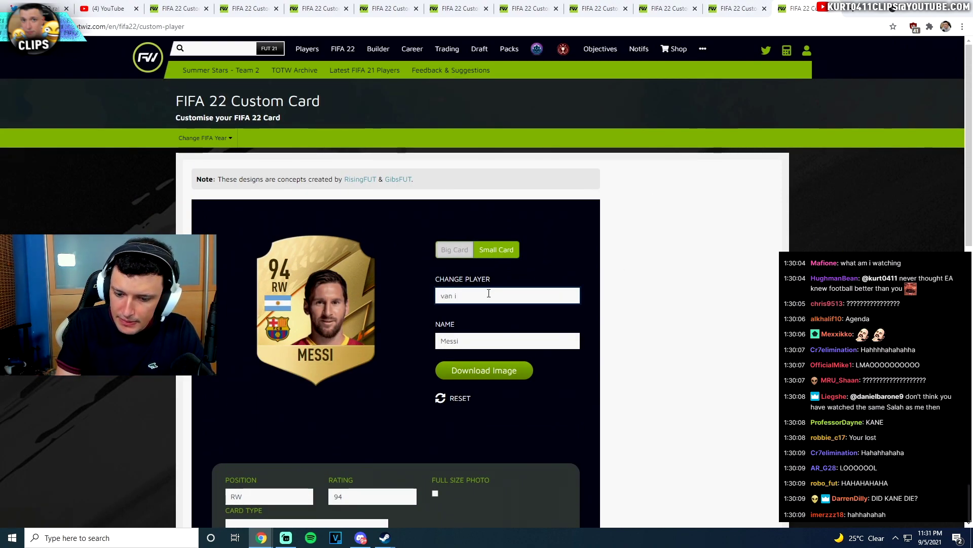
type("ik")
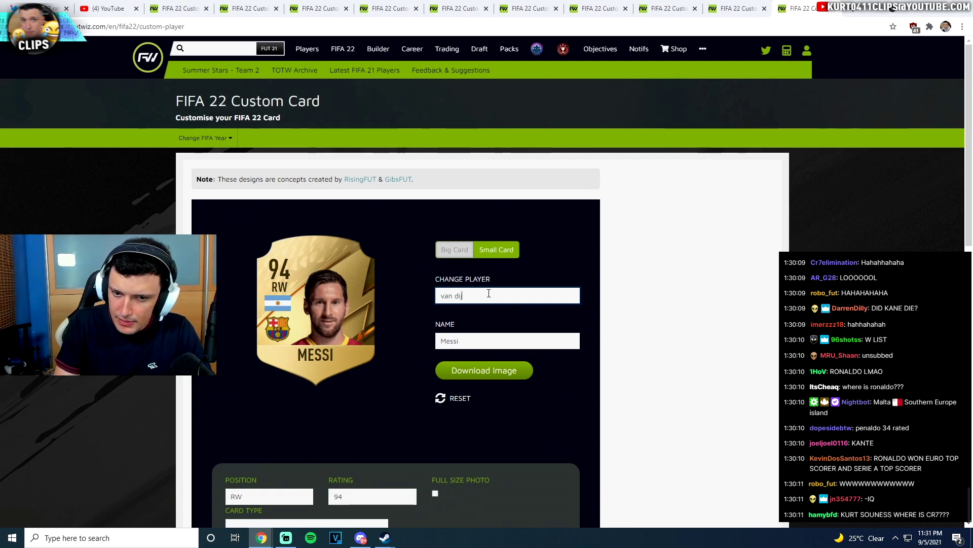
type("jk")
left_click(472, 342)
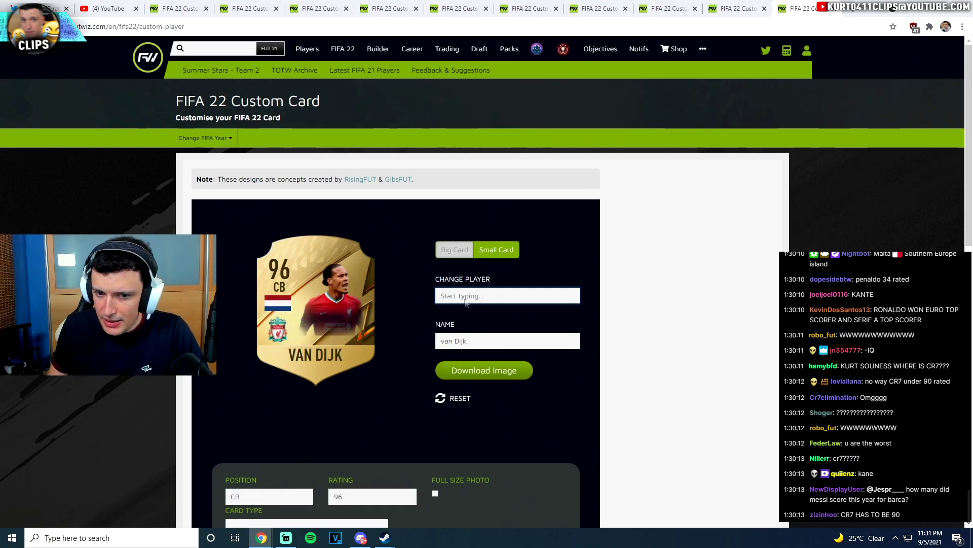
Set the van Dijk card's rating to 89
scroll(365, 463, "down", 2)
left_click(362, 394)
type("89")
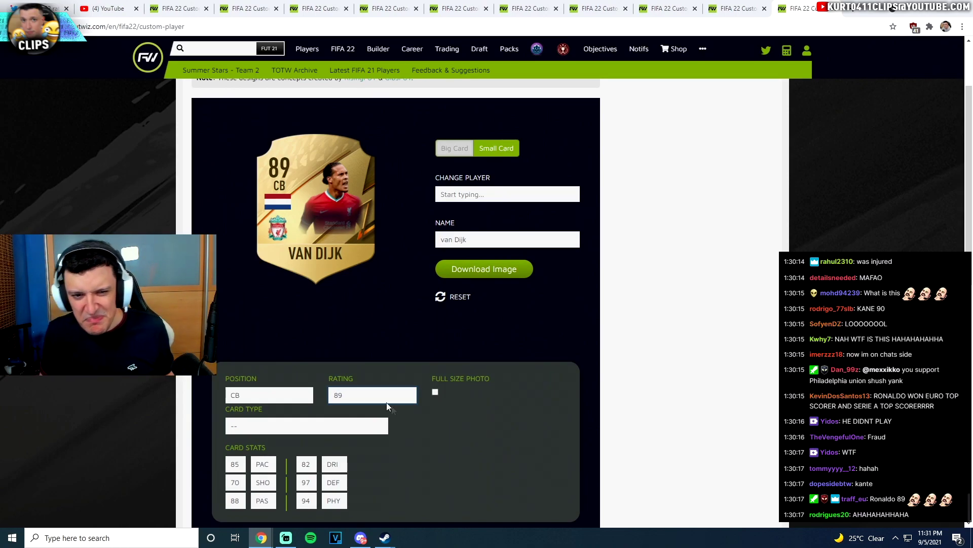
Review all the finished cards in ranking order, from the first card through van Dijk's, twice
left_click(223, 8)
left_click(196, 8)
left_click(238, 8)
left_click(320, 8)
left_click(388, 8)
left_click(459, 8)
left_click(530, 8)
left_click(591, 7)
left_click(664, 8)
left_click(735, 8)
left_click(796, 8)
scroll(780, 244, "up", 2)
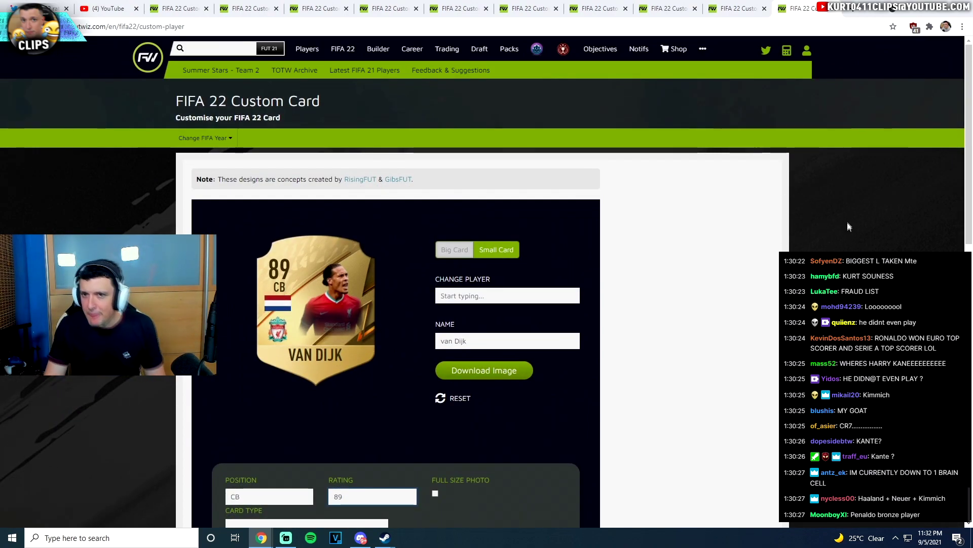
left_click(270, 6)
left_click(265, 6)
left_click(334, 6)
left_click(404, 6)
left_click(474, 6)
left_click(554, 7)
left_click(624, 6)
left_click(694, 6)
left_click(764, 6)
left_click(811, 7)
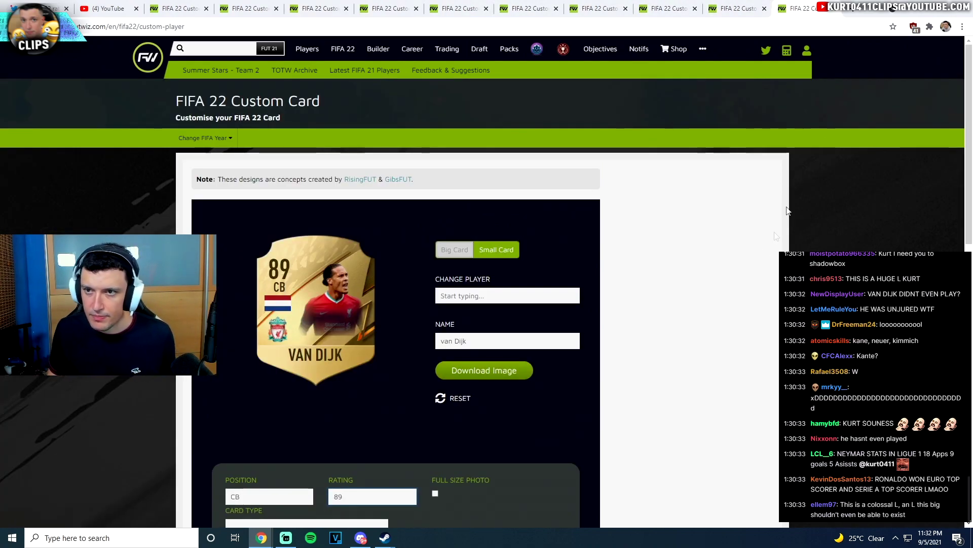
left_click(850, 12)
type("fut")
key("Return")
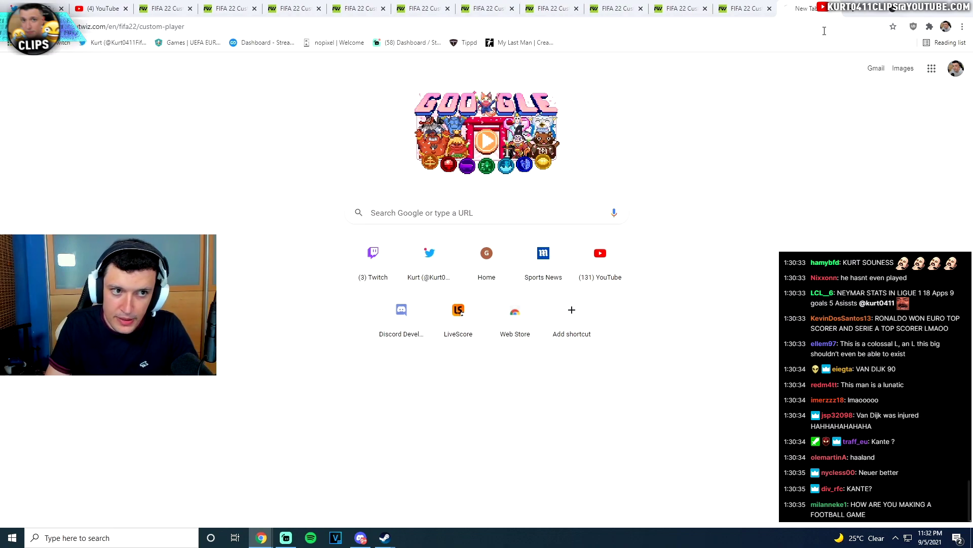
left_click(831, 8)
type("fut")
key("Return")
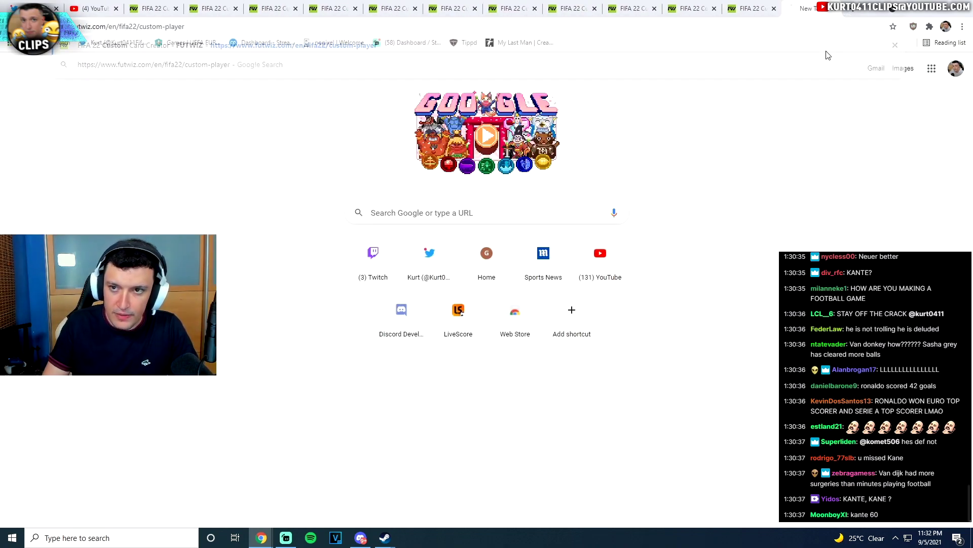
left_click(741, 7)
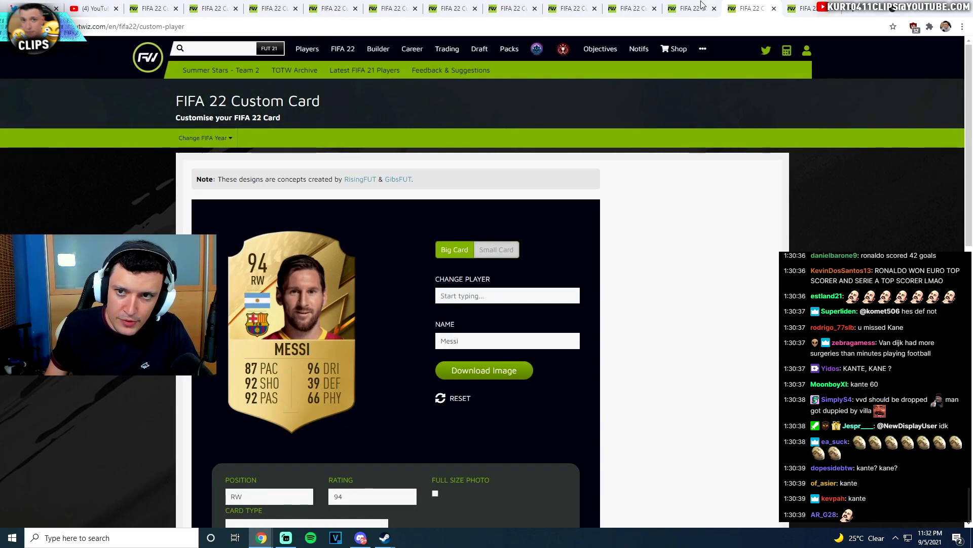
left_click(682, 8)
left_click(741, 8)
left_click(804, 6)
left_click(780, 13)
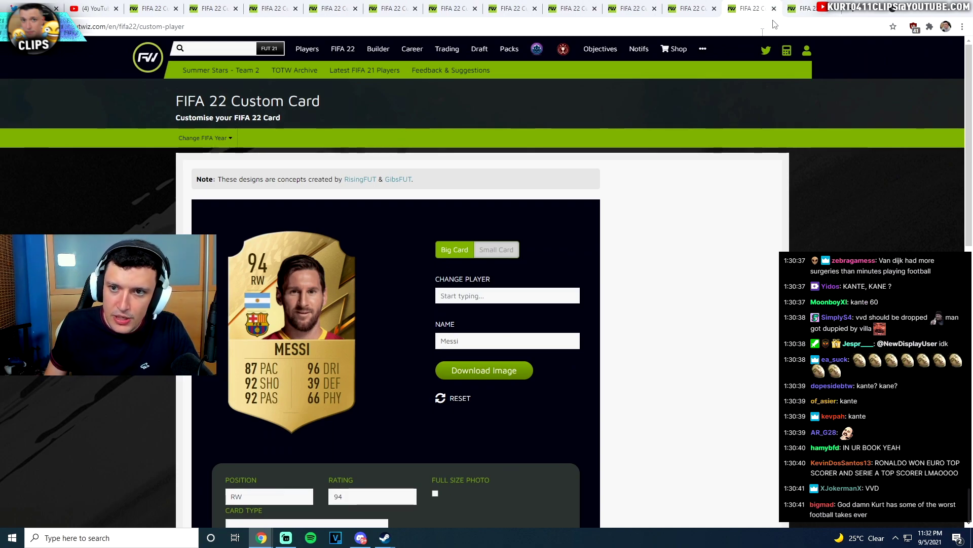
left_click(494, 251)
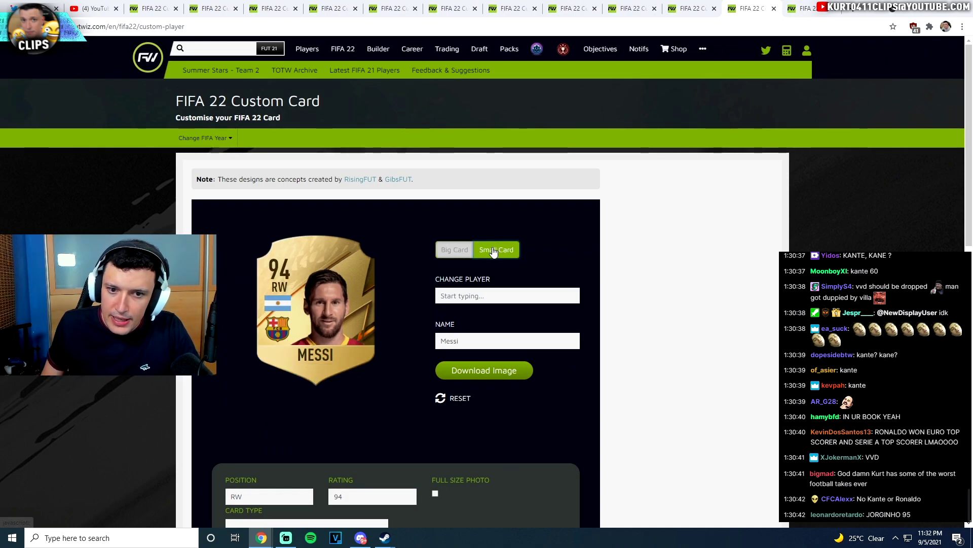
left_click(774, 9)
left_click(774, 9)
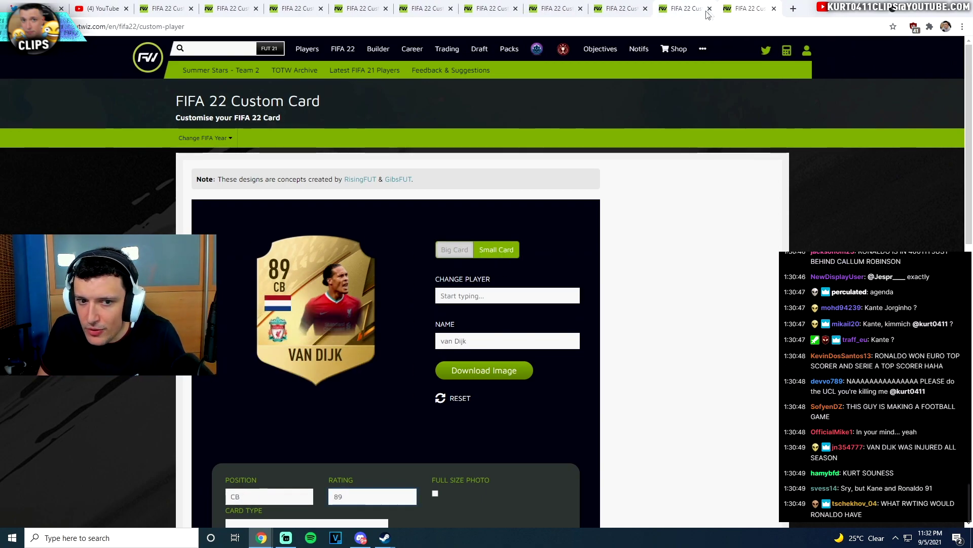
Recheck Courtois's card and the ranked cards from Neymar Jr through van Dijk
left_click(715, 4)
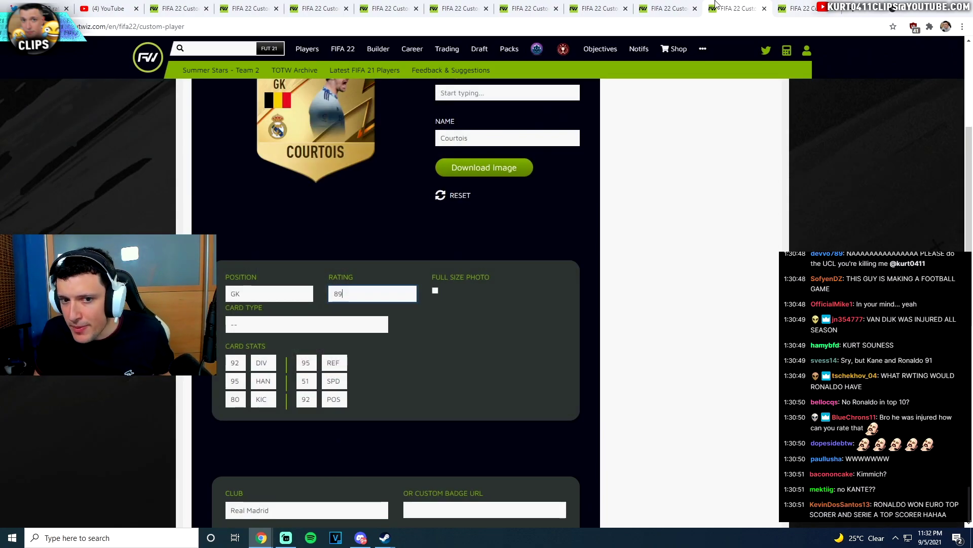
scroll(706, 234, "up", 4)
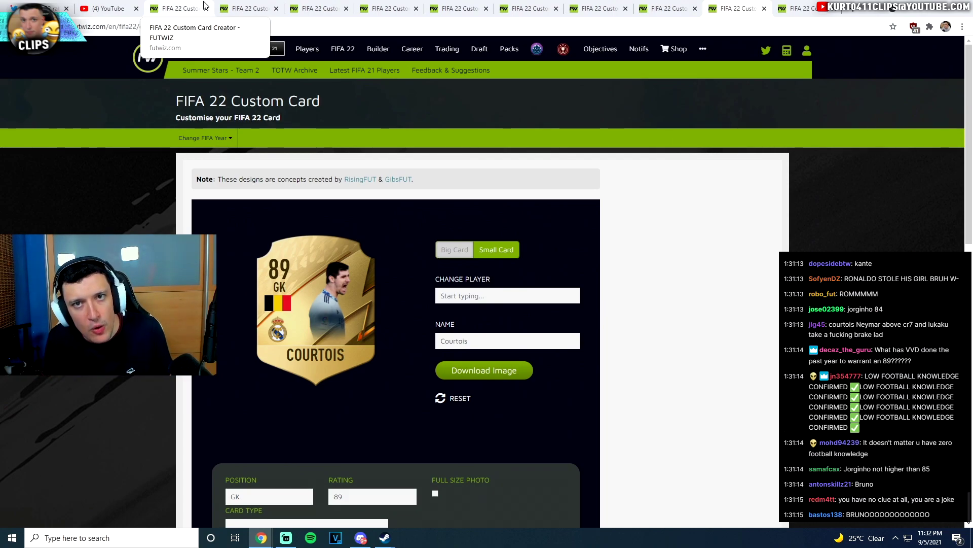
left_click(320, 9)
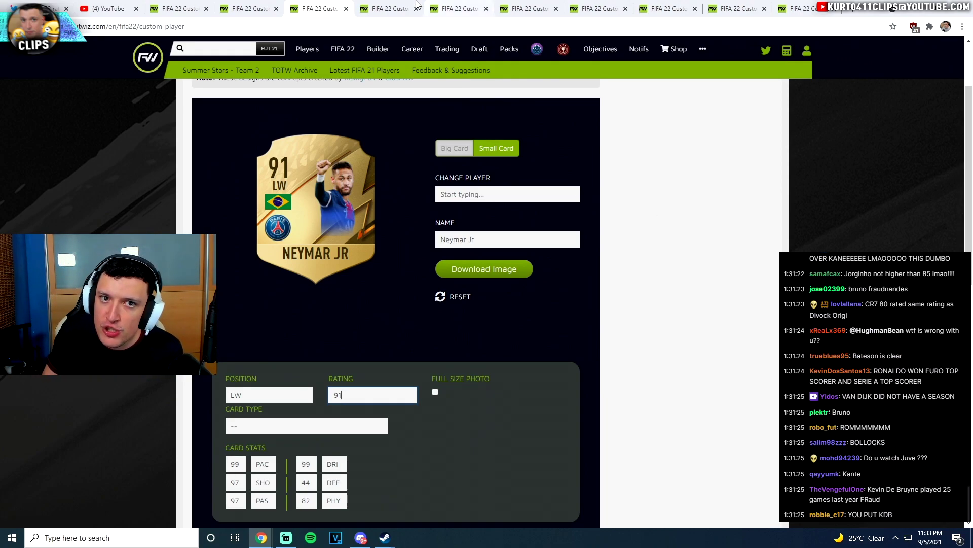
left_click(384, 7)
left_click(456, 7)
left_click(527, 7)
left_click(603, 7)
left_click(666, 6)
left_click(738, 8)
left_click(806, 6)
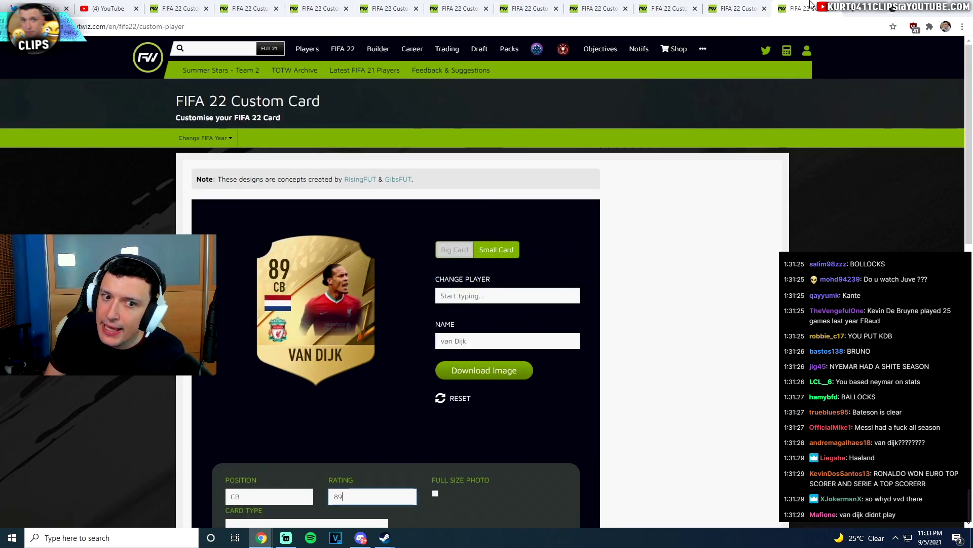
left_click(338, 6)
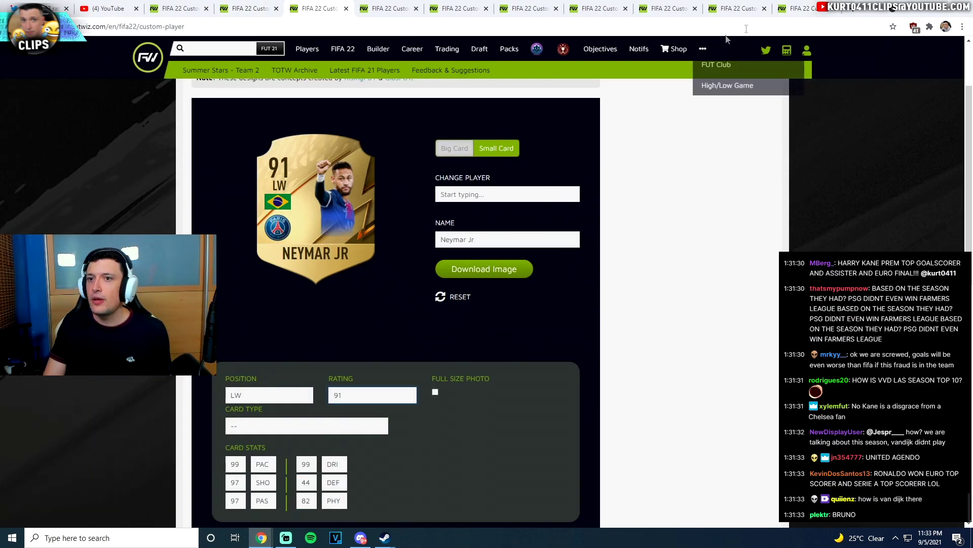
left_click(791, 8)
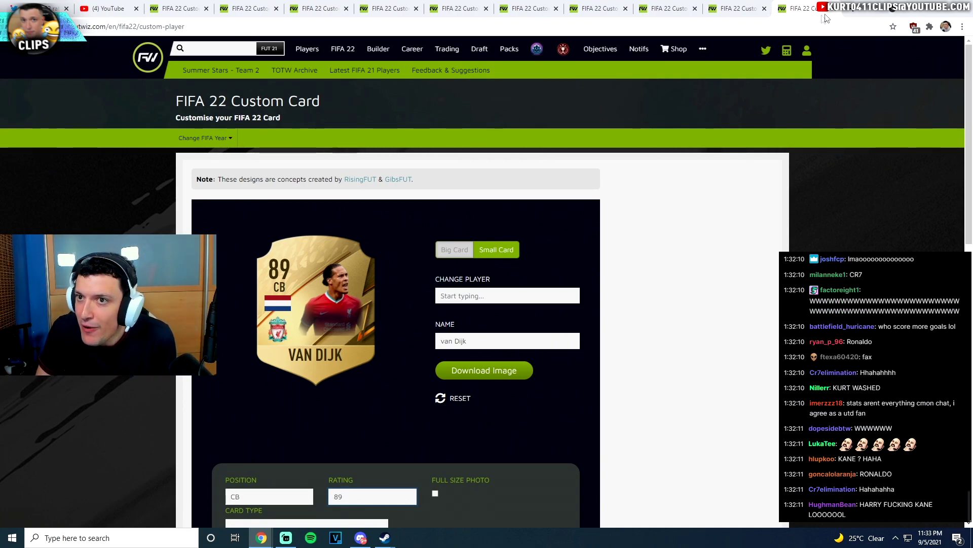
Open another FUTWIZ FIFA 22 custom card page in a new browser tab and switch it to the small card format
left_click(853, 12)
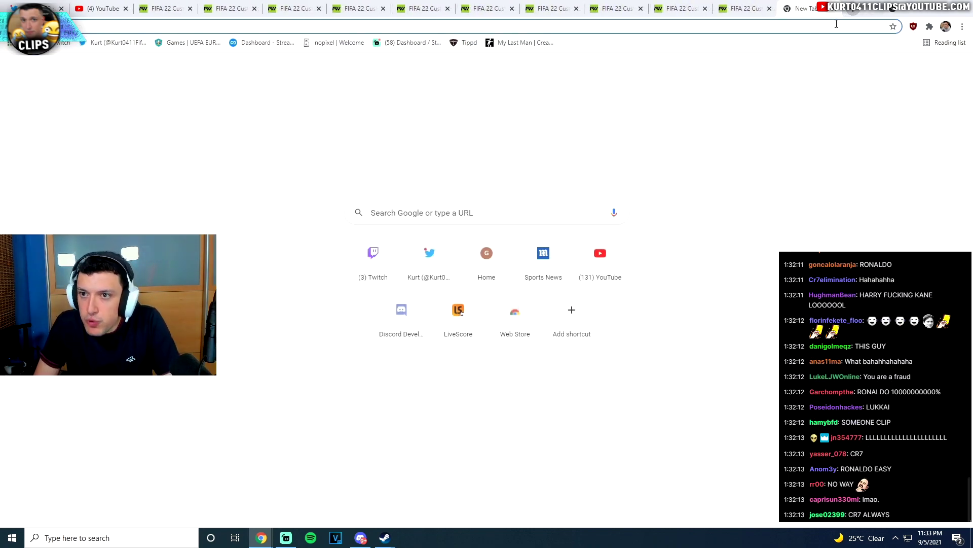
left_click(837, 23)
type("futwiz")
key("Return")
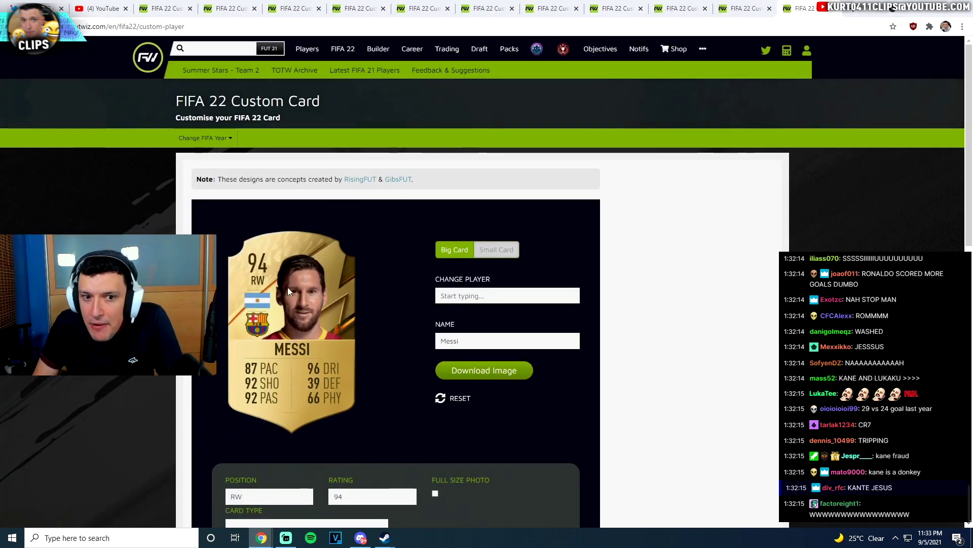
left_click(503, 256)
Name the new card Kane and load Kane as its player
left_click(496, 296)
right_click(495, 297)
double_click(449, 341)
type("Kane")
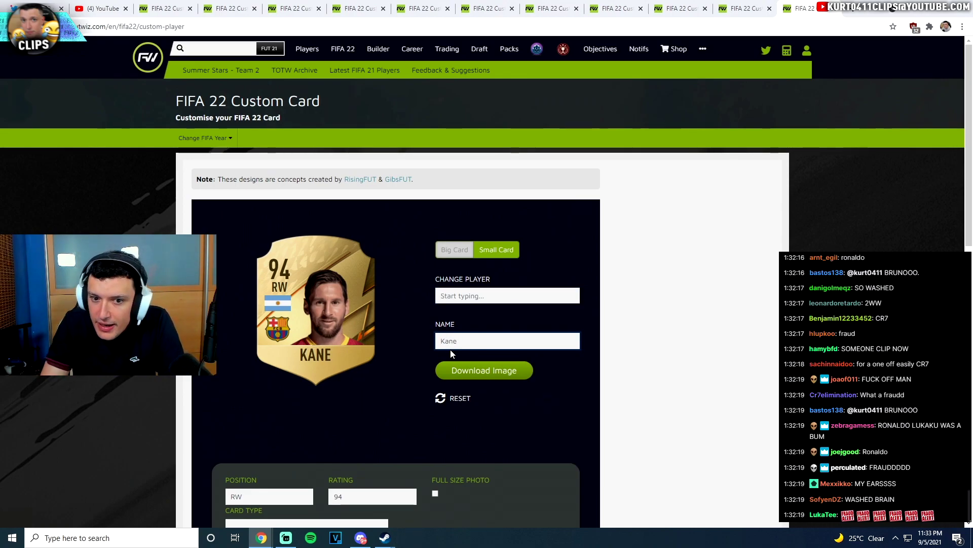
left_click(501, 296)
type("Kane")
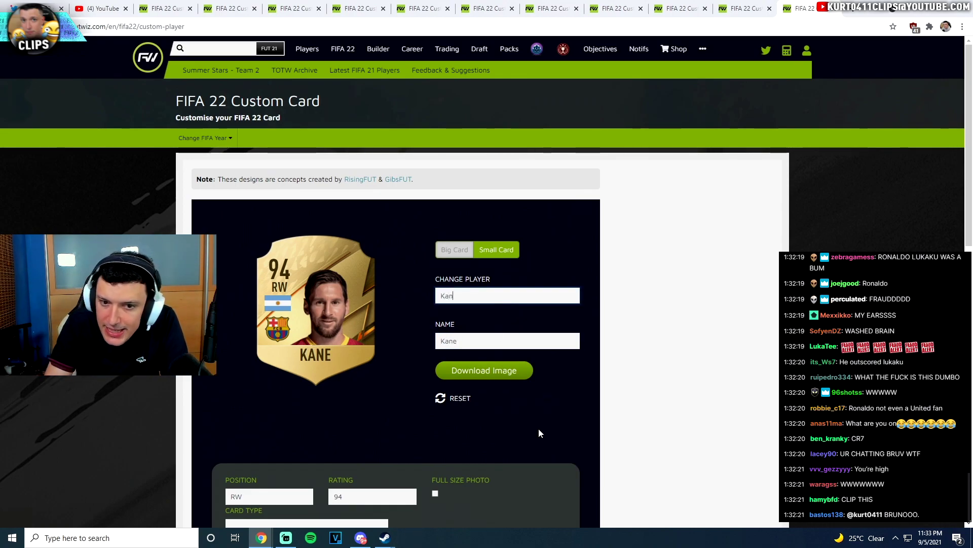
left_click(521, 319)
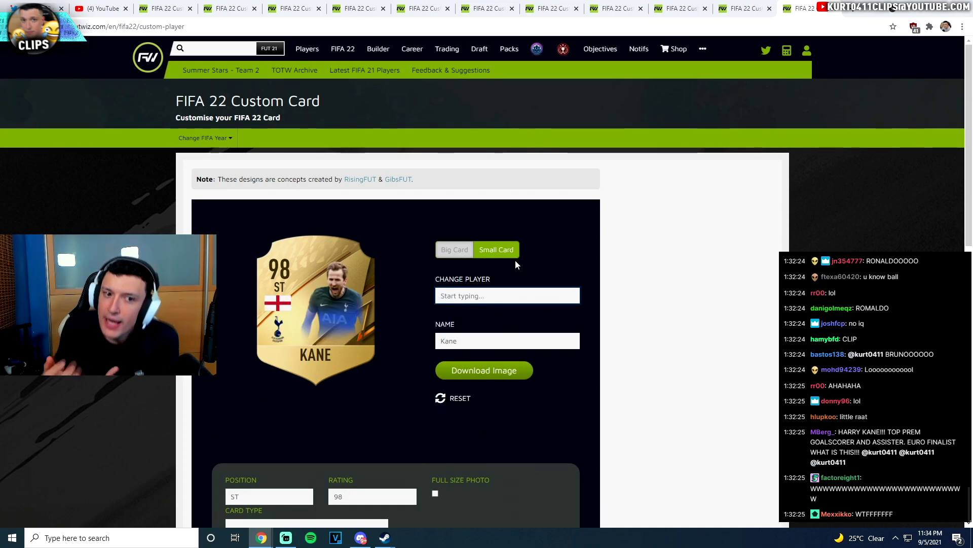
Set the Kane card's rating to 89
scroll(421, 349, "down", 1)
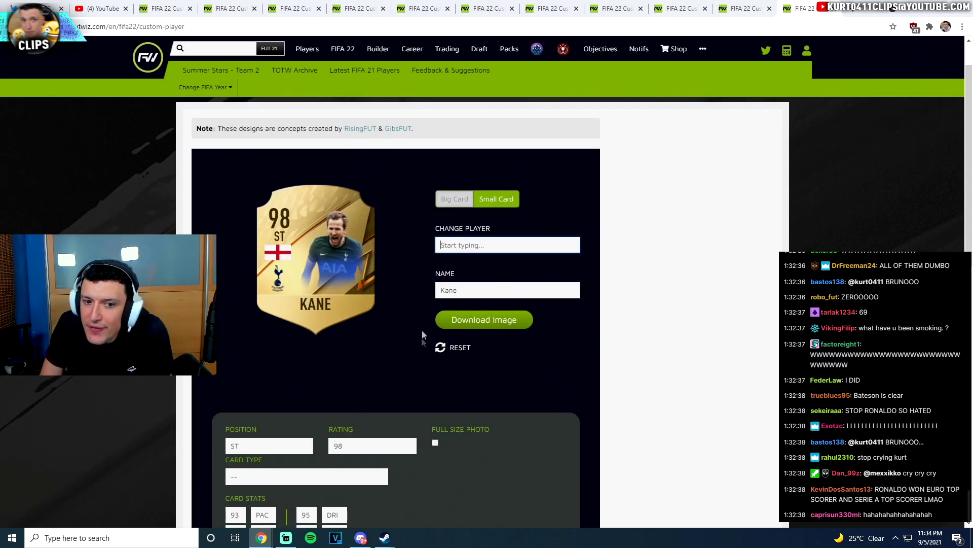
left_click(365, 444)
double_click(370, 445)
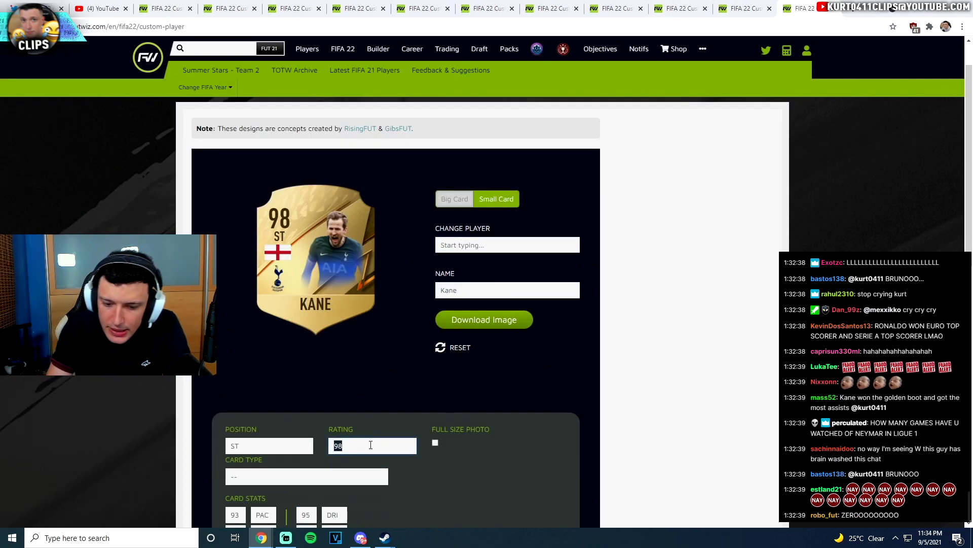
type("89")
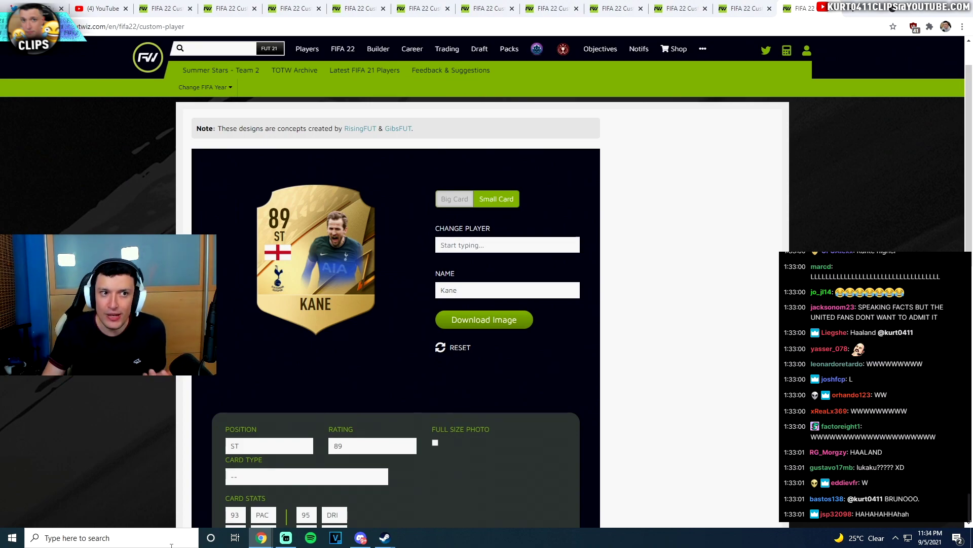
Examine the FIFA 22 top ratings image on Twitter and return to the custom cards to compare, including Neymar Jr's
left_click(35, 8)
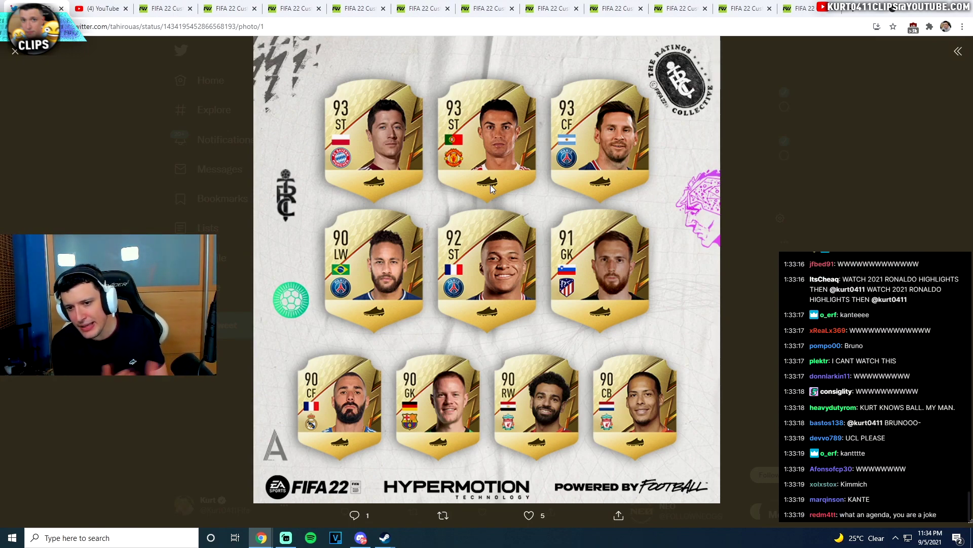
left_click(797, 8)
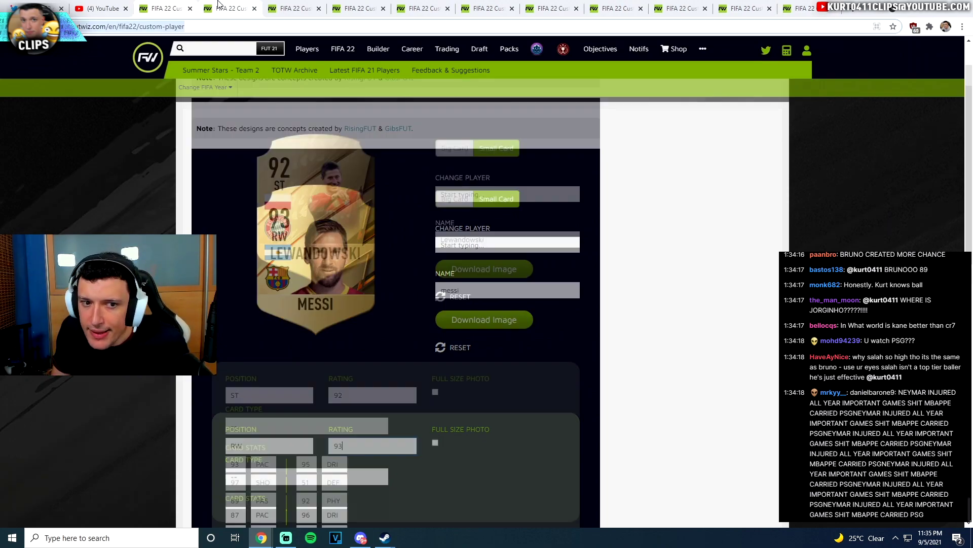
left_click(293, 14)
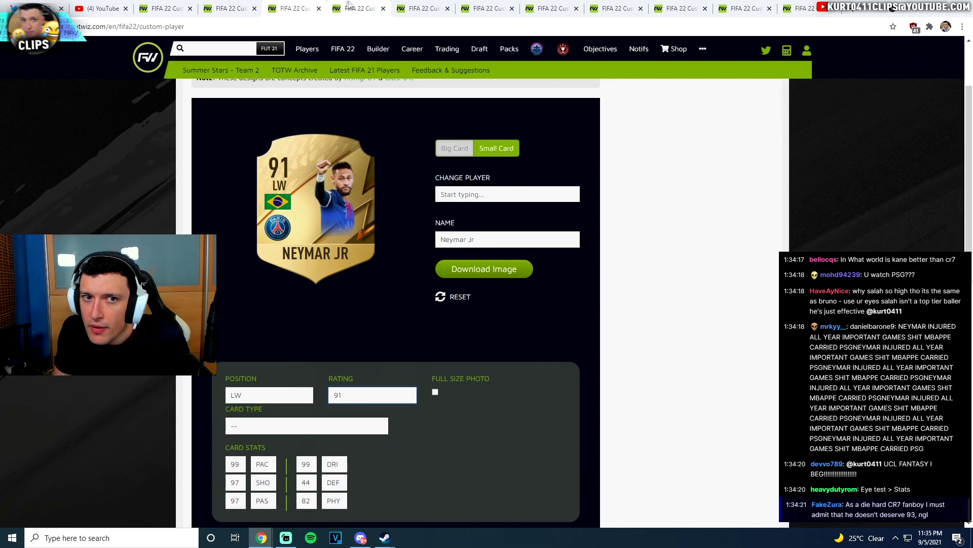